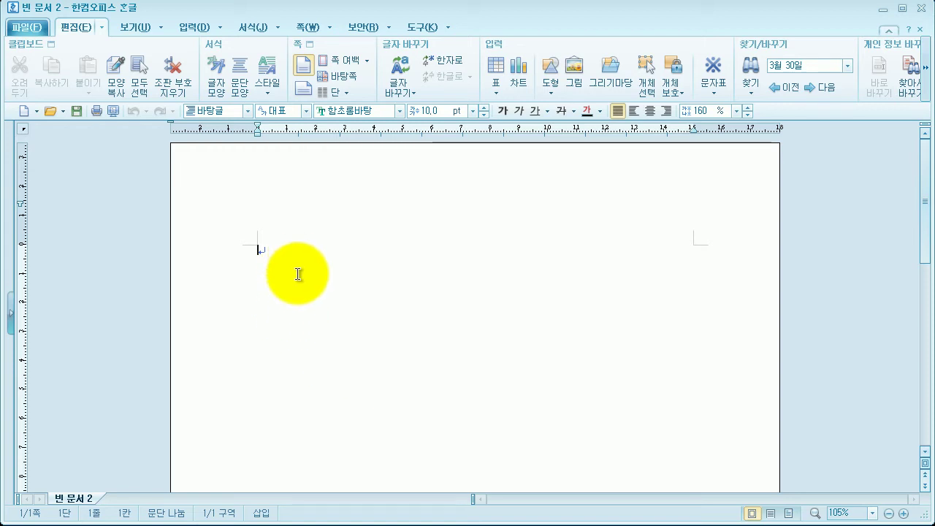
- Review the paper type, orientation and margin settings in the page setup (편집 용지) dialog and close it
key(F7)
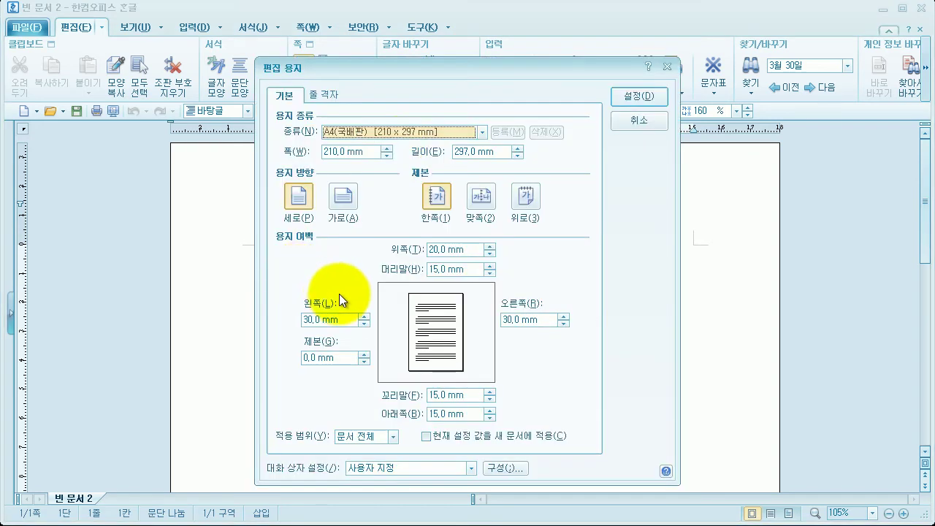
key(ctrl)
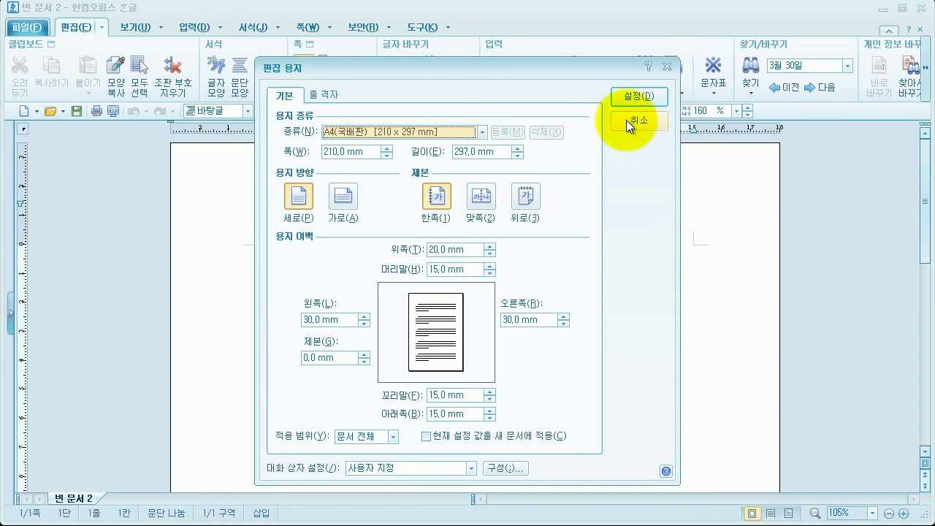
click(648, 95)
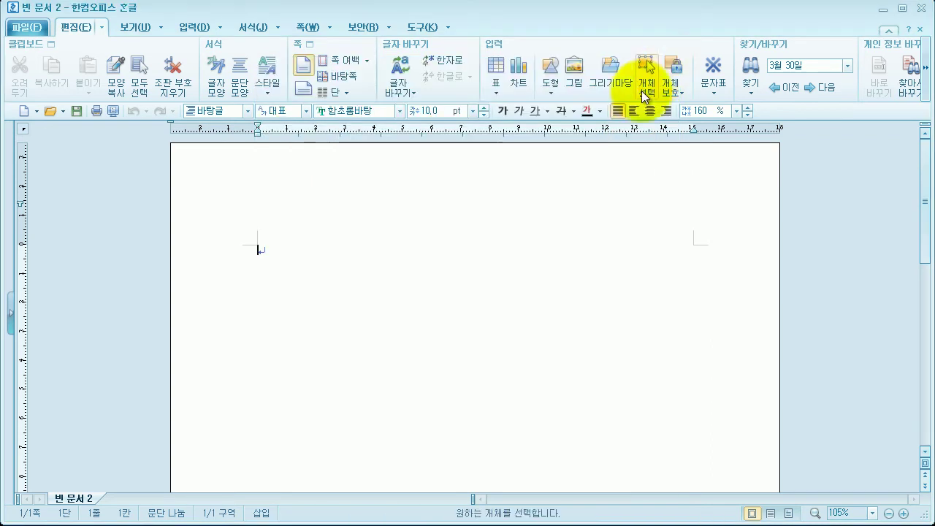
- Switch the page orientation to landscape and back to portrait
click(308, 28)
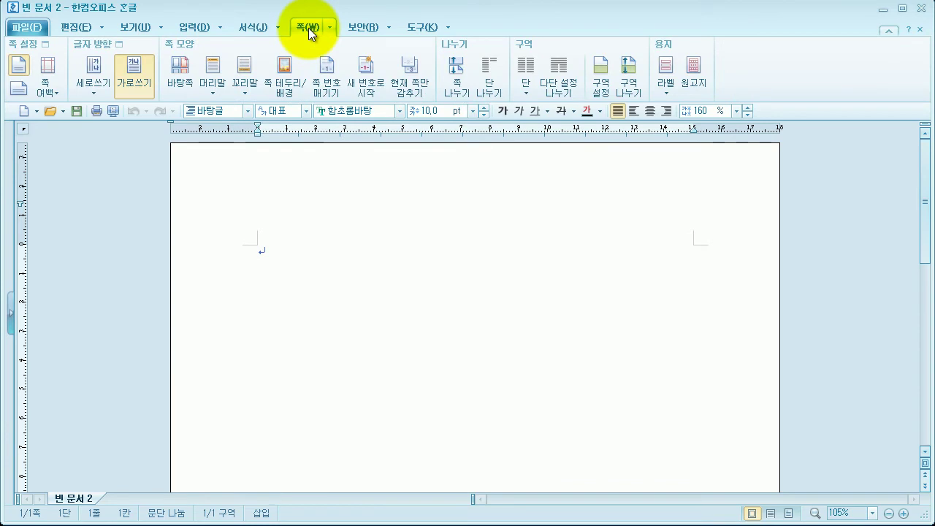
click(20, 73)
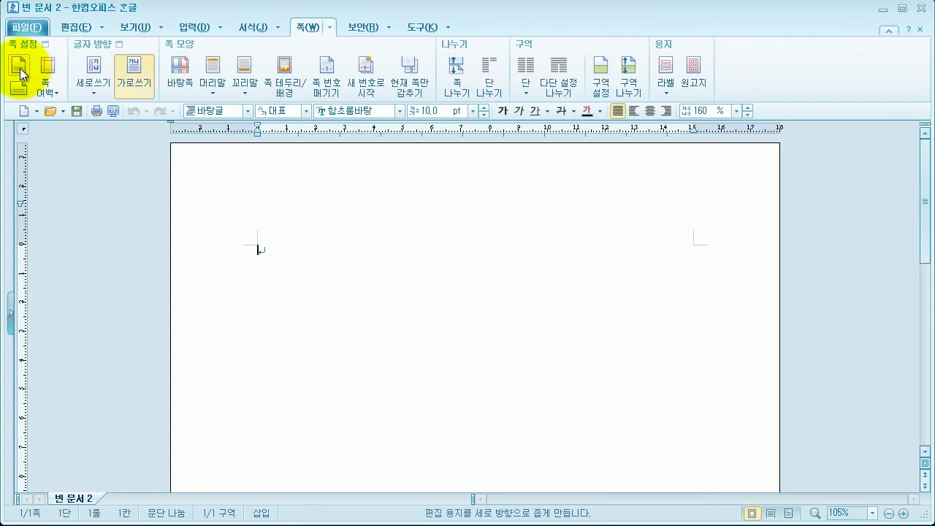
click(17, 87)
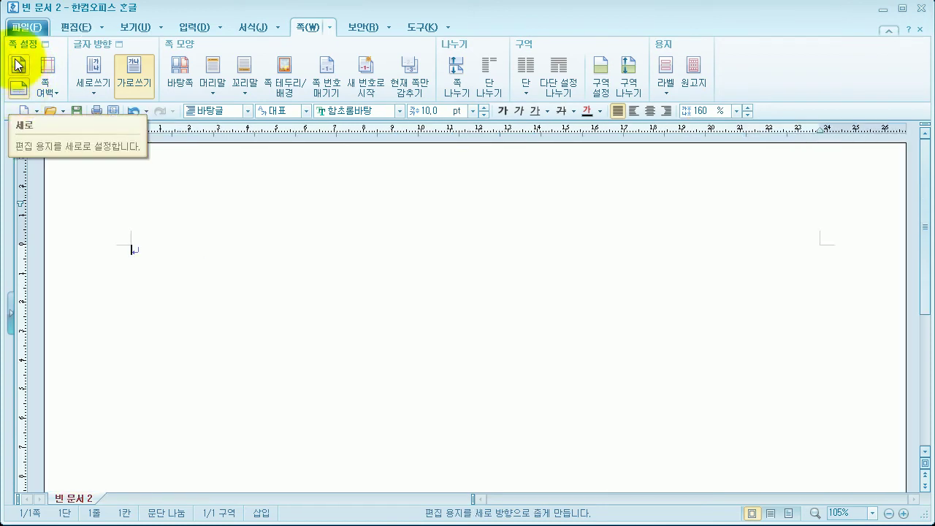
click(17, 66)
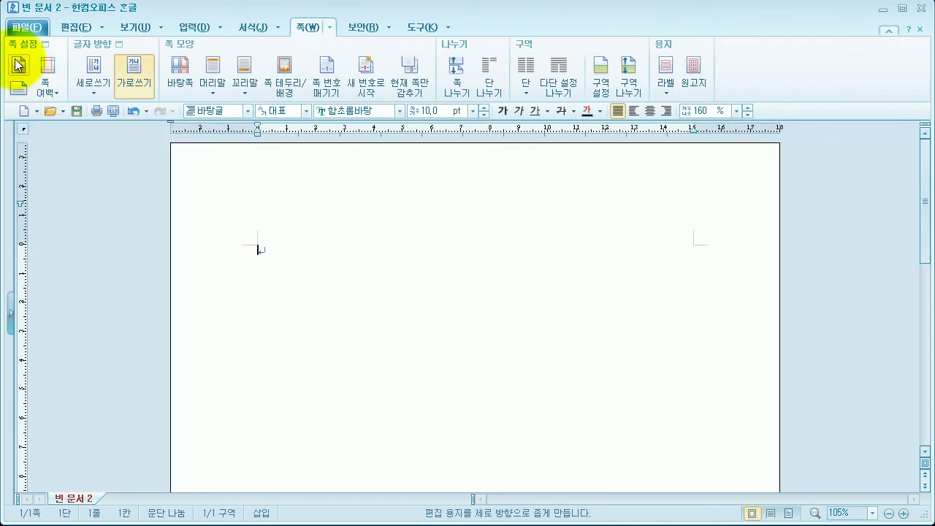
- Look over the page margin presets, open the full page setup (편집 용지) dialog and move it slightly up
click(50, 78)
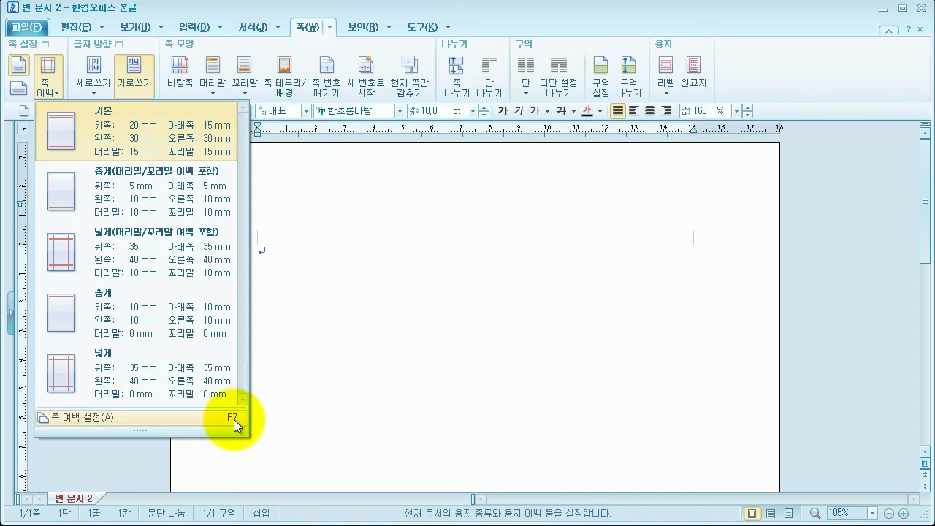
click(46, 48)
click(46, 46)
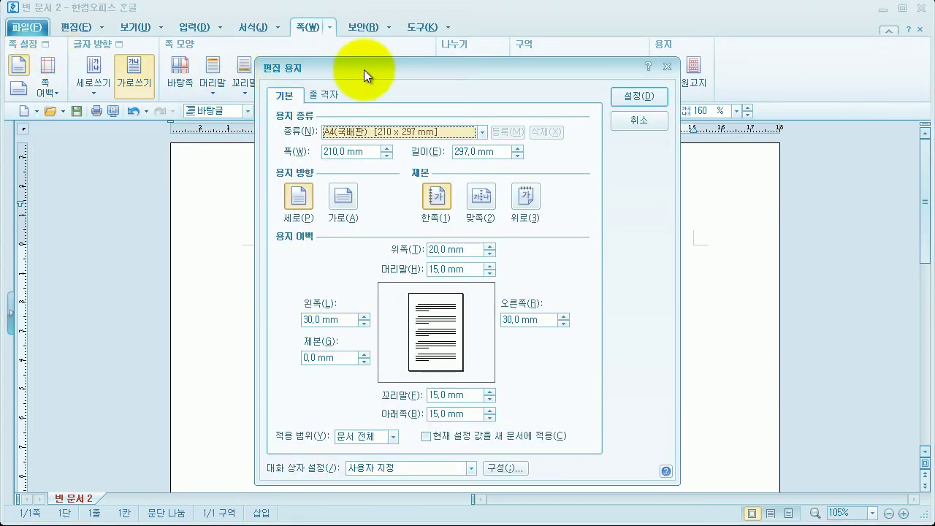
drag(364, 70, 352, 53)
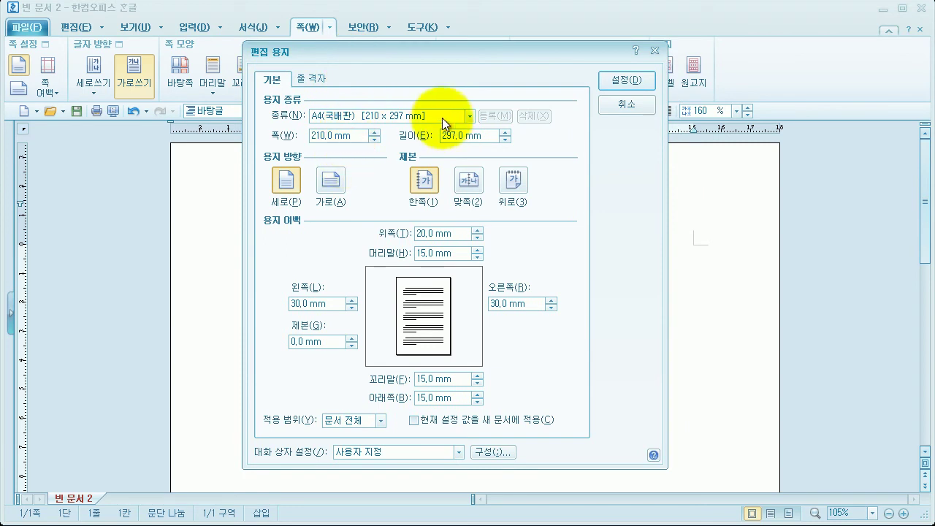
- Try the 사용자 정의 and 문서디자인 paper types, and return the paper type to A4(국배판) [210 x 297 mm]
click(469, 118)
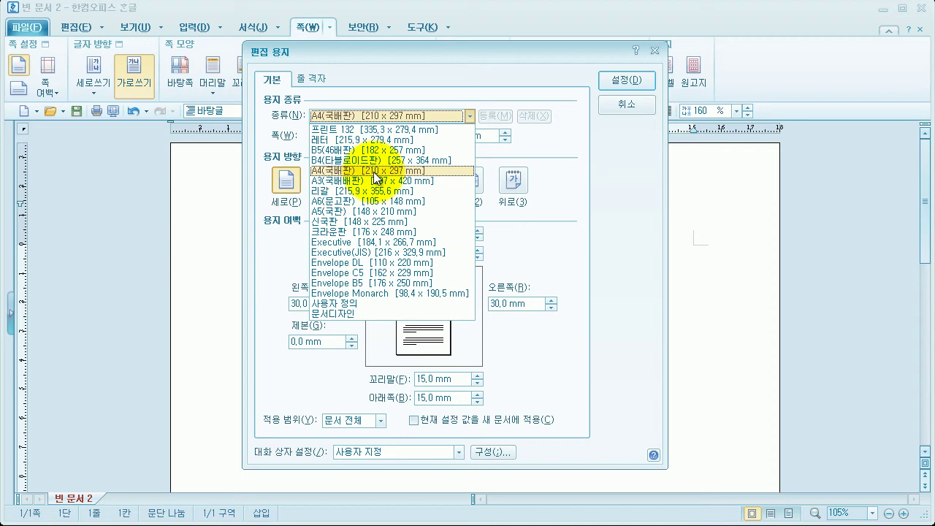
click(368, 303)
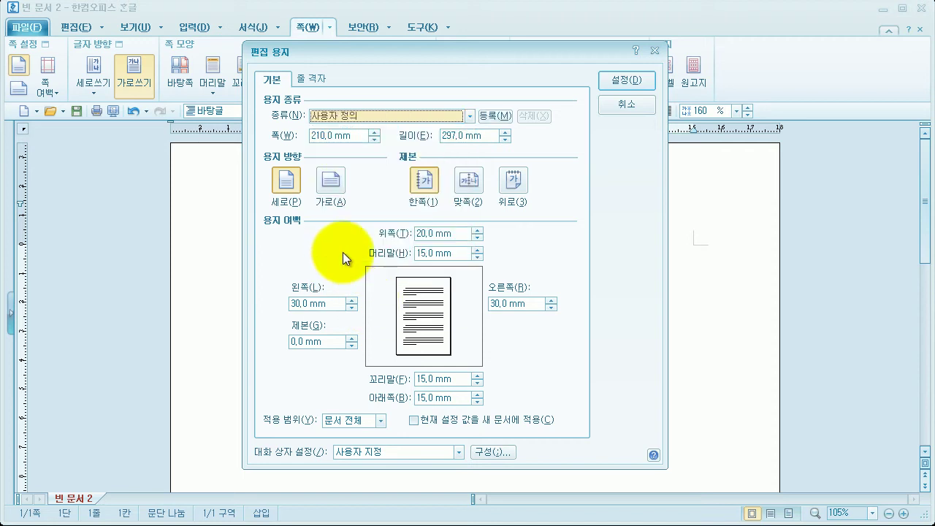
click(464, 136)
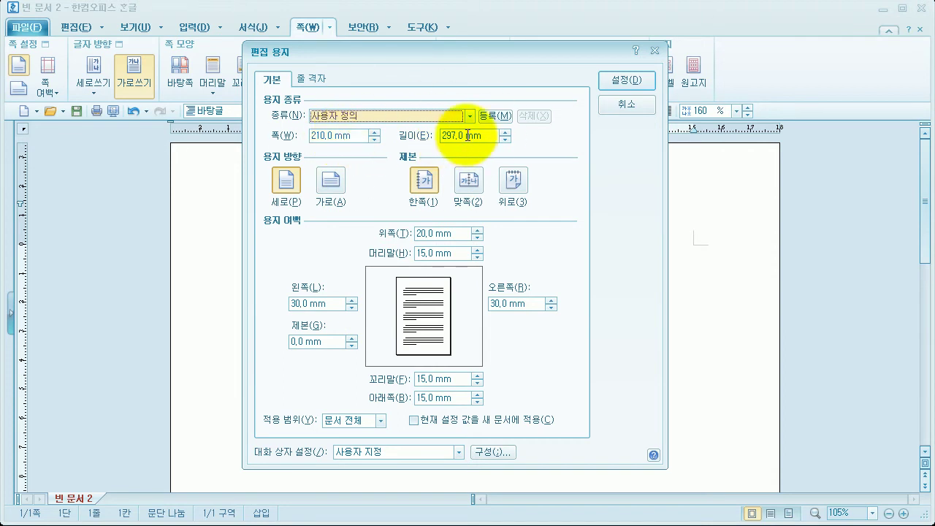
click(471, 115)
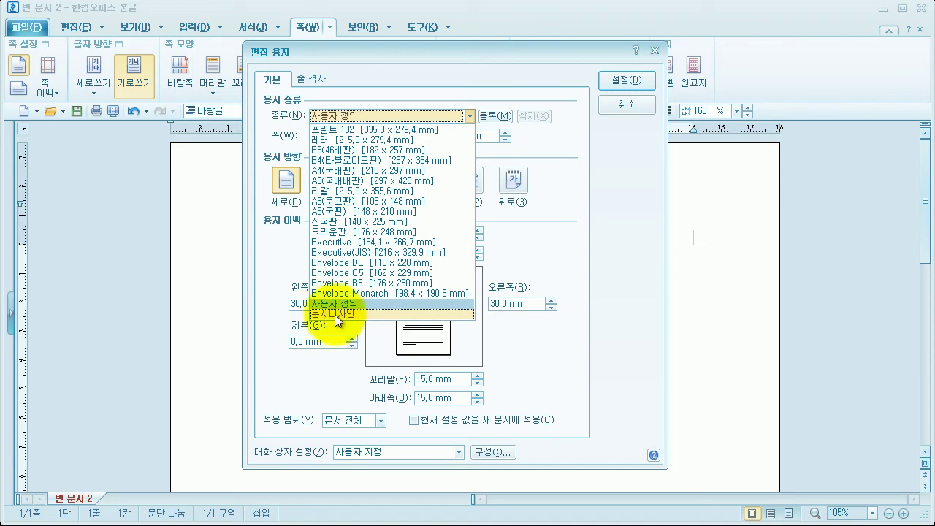
click(335, 314)
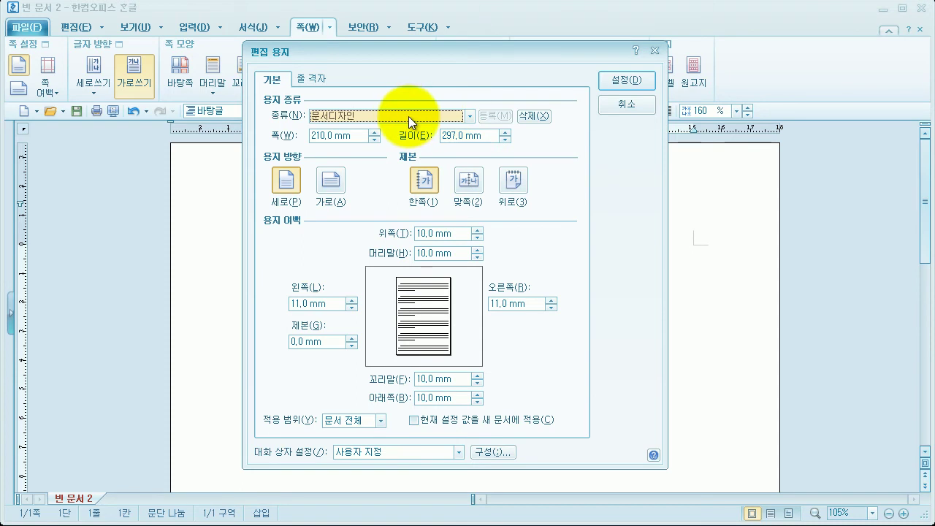
click(471, 116)
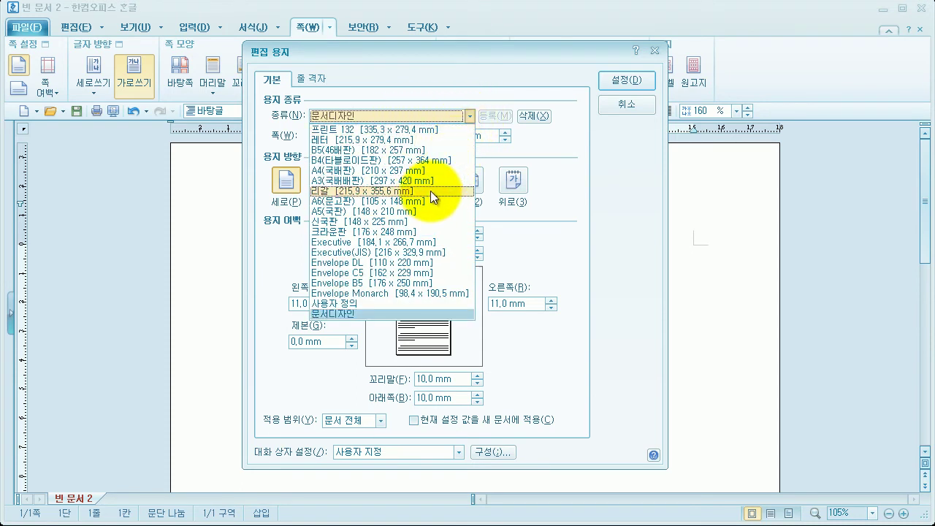
click(385, 171)
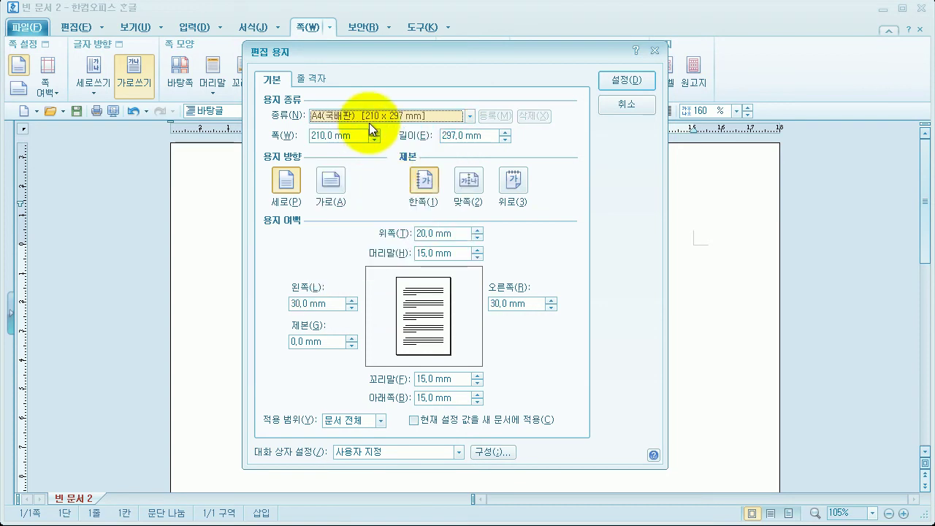
- Choose portrait orientation and single-page (한쪽) binding, and set the left and right page margins to 25 mm
click(283, 181)
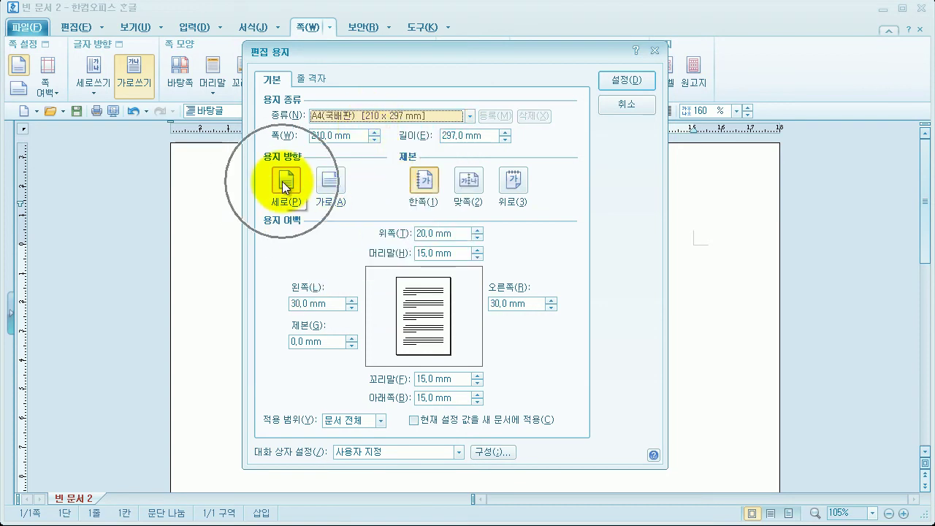
click(425, 184)
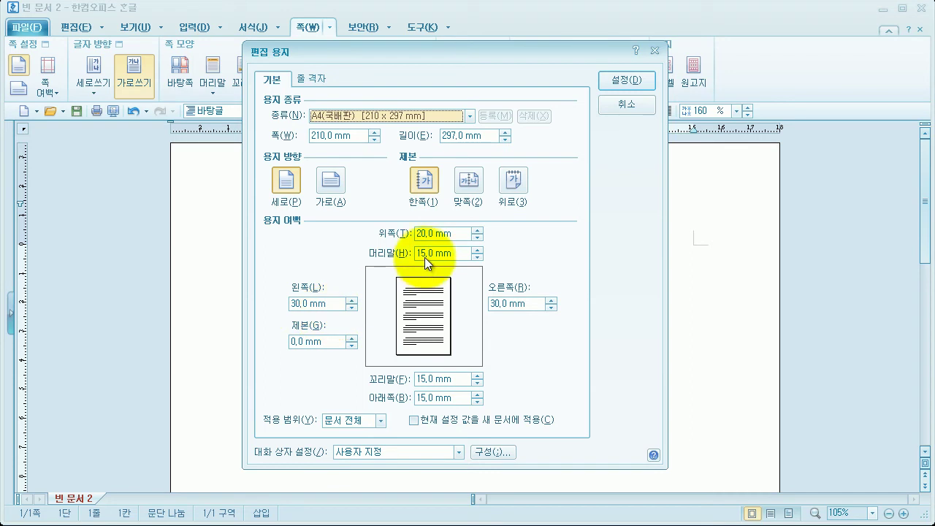
click(335, 304)
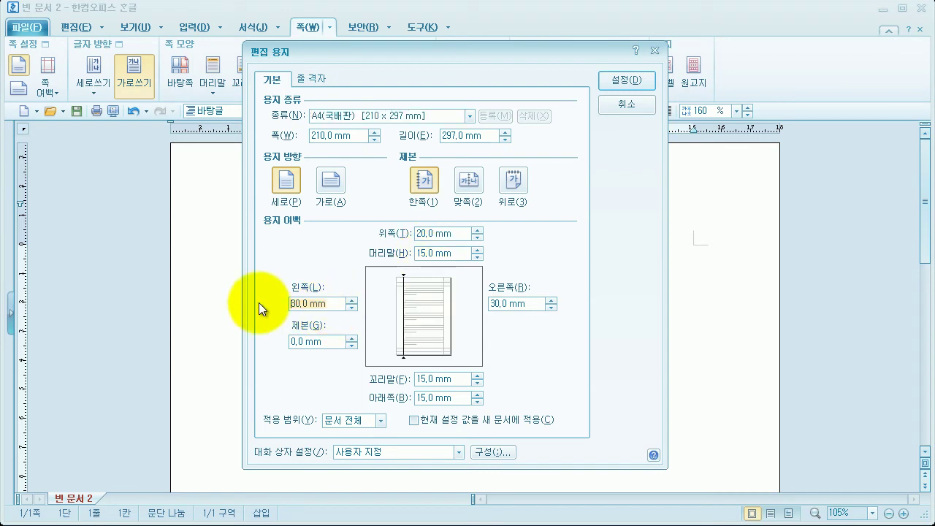
text(25)
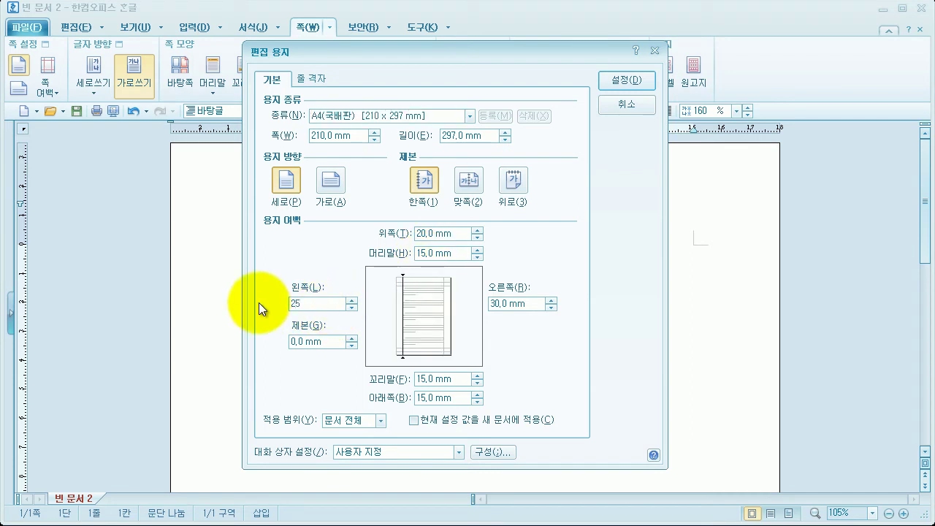
click(511, 306)
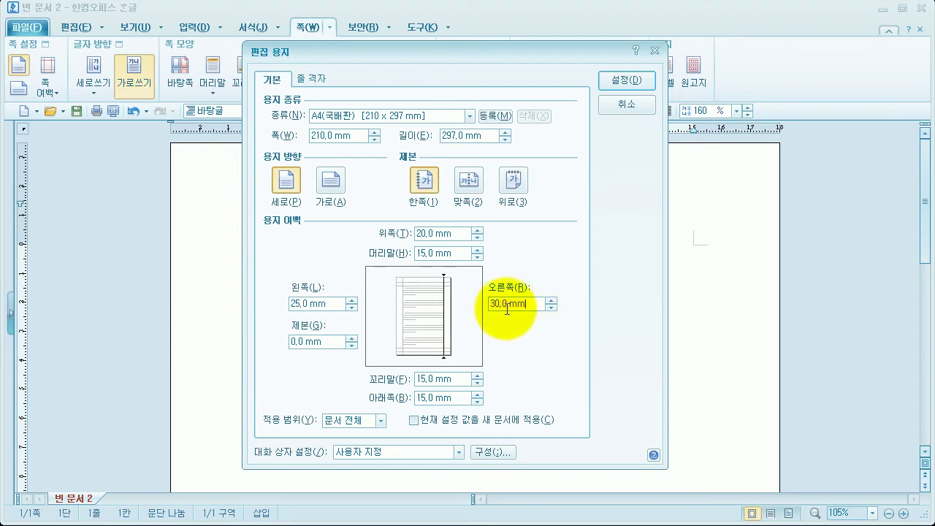
text(25)
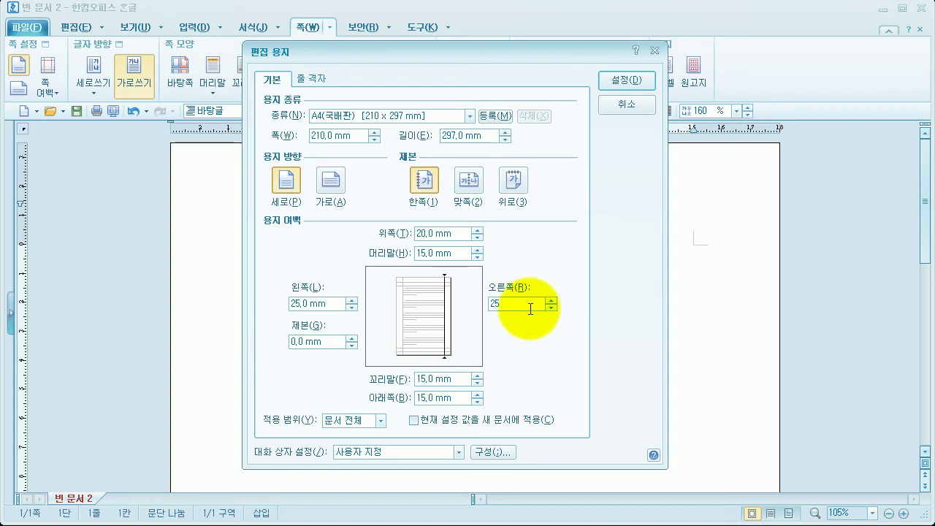
- Set the header and footer margins to 10 mm and the bottom margin to 20 mm
triple_click(451, 262)
text(10)
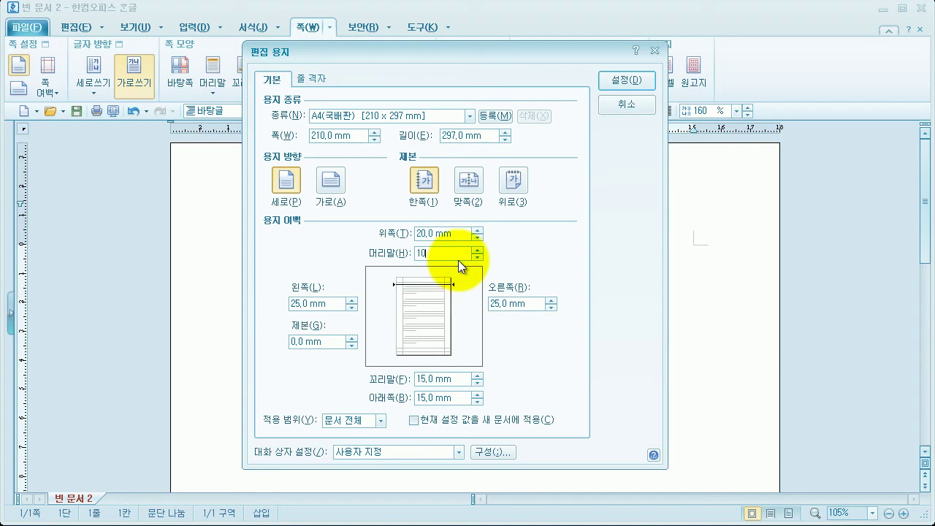
click(455, 379)
text(10)
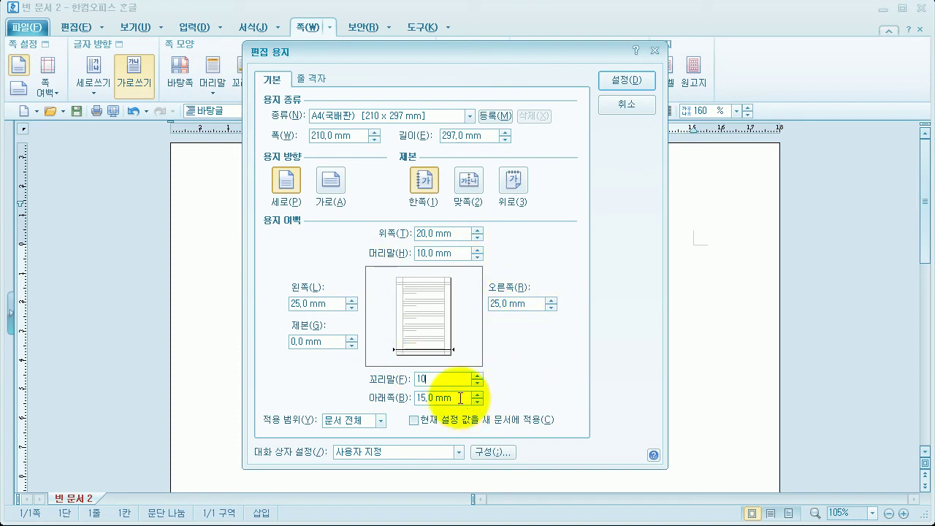
key(Tab)
text(20)
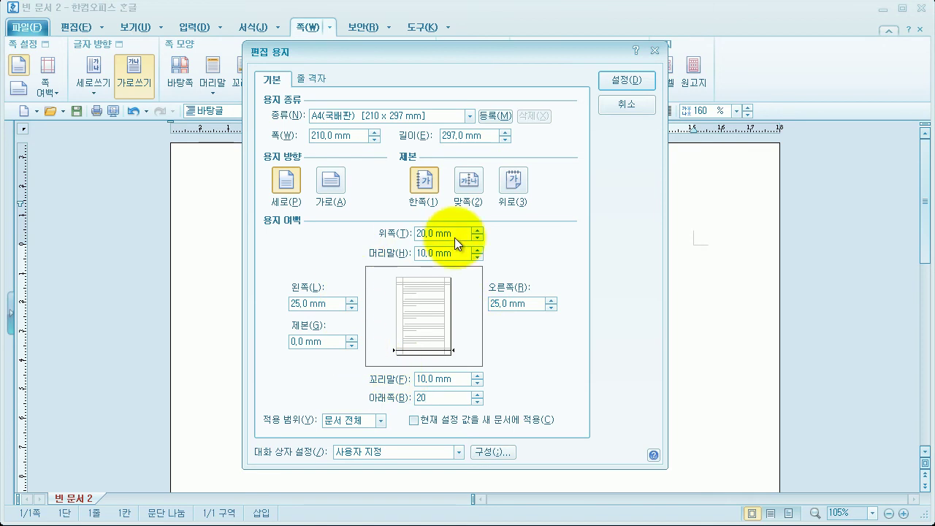
- Register the current paper settings under the name 연습용 and apply them to the document
click(500, 117)
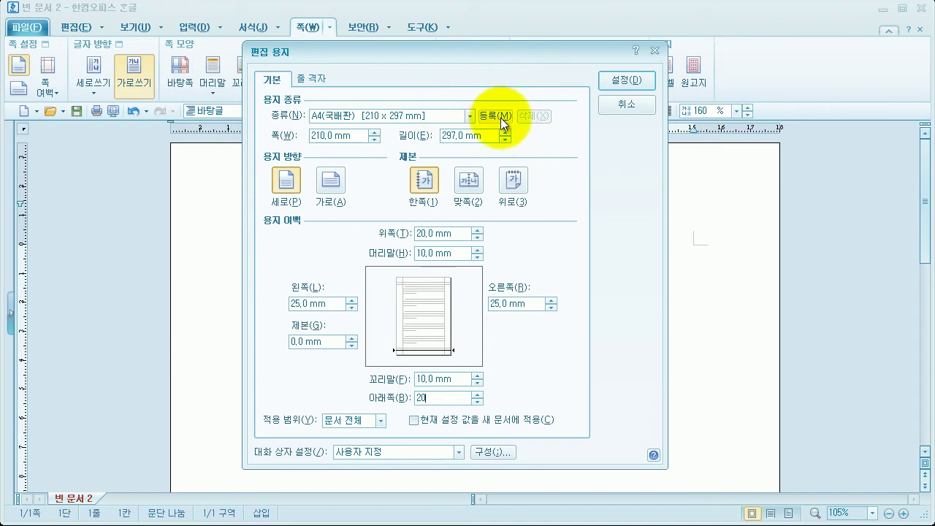
click(500, 117)
text(ㅇㅕㄴ습ㅇ)
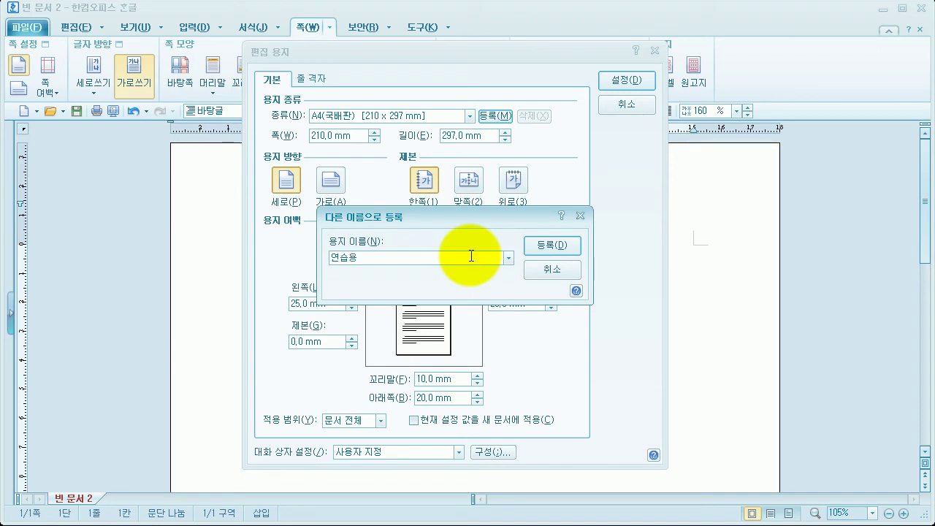
click(549, 245)
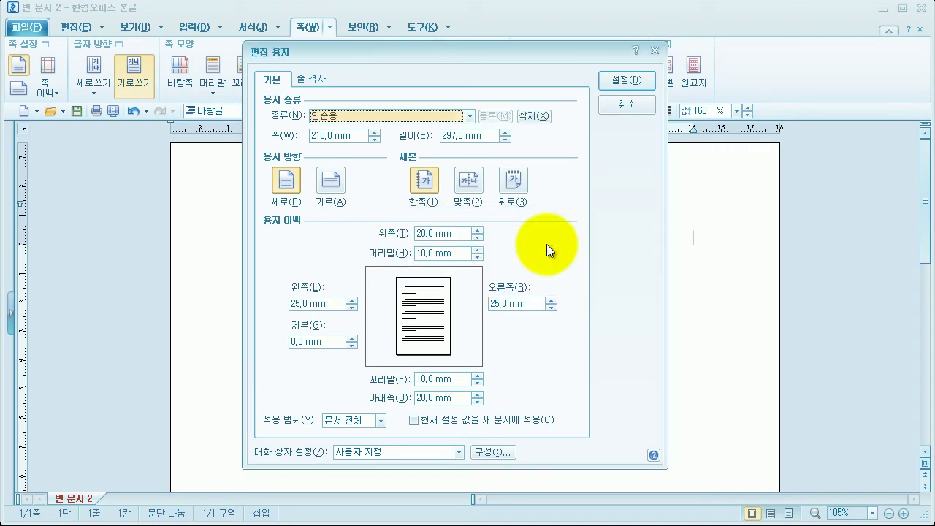
click(623, 82)
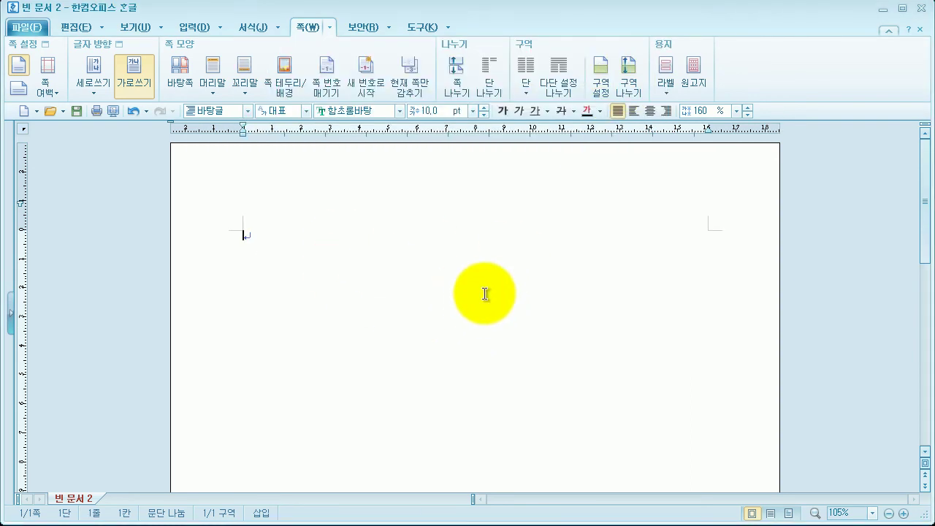
- Create a new blank document and open its page setup dialog
click(25, 112)
drag(132, 33, 582, 7)
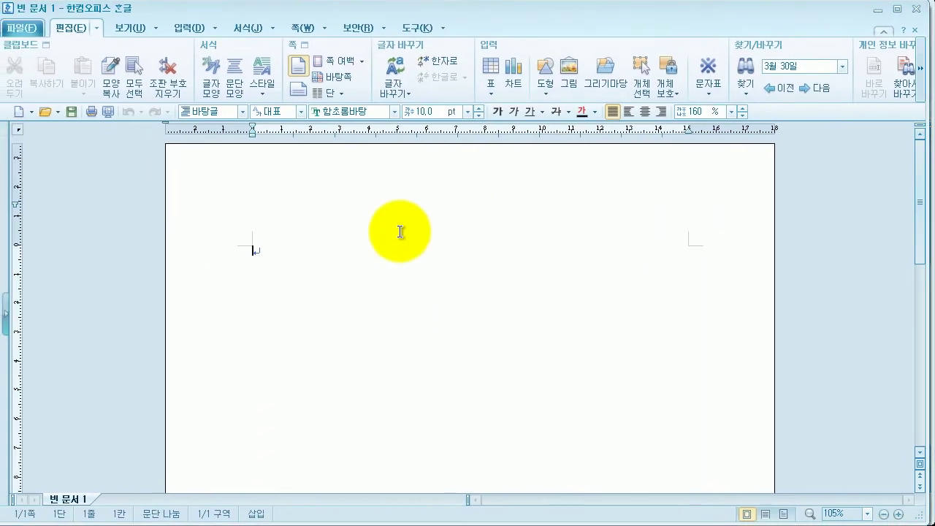
key(F7)
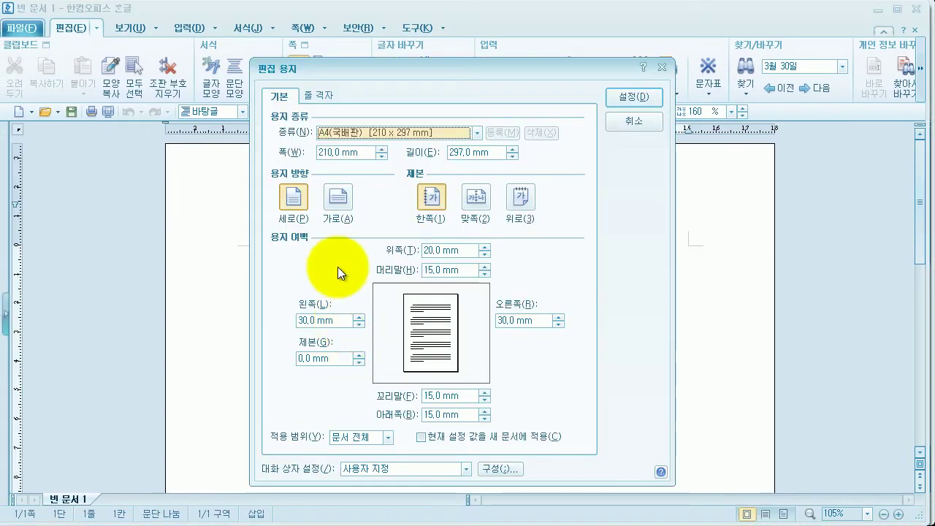
- Delete the registered paper type 연습용, leave the page setup without applying it, and minimise the document window
click(480, 132)
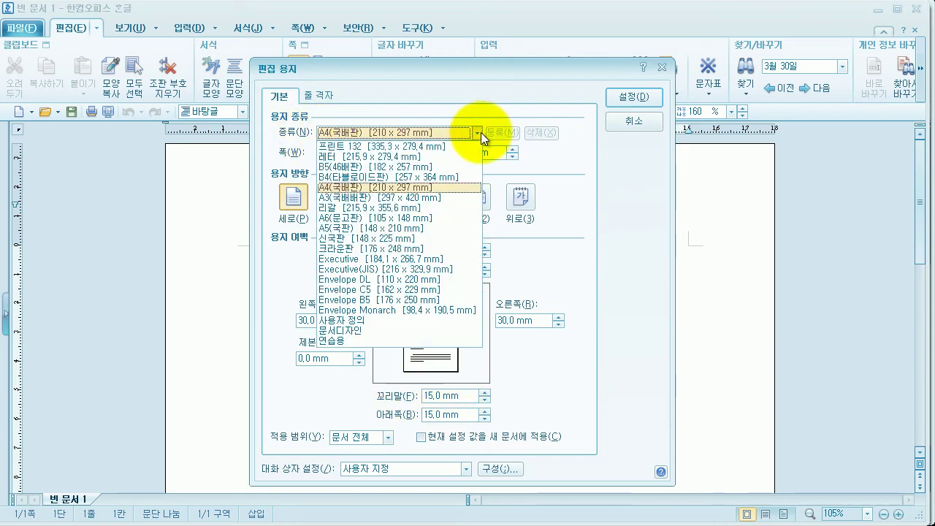
click(339, 340)
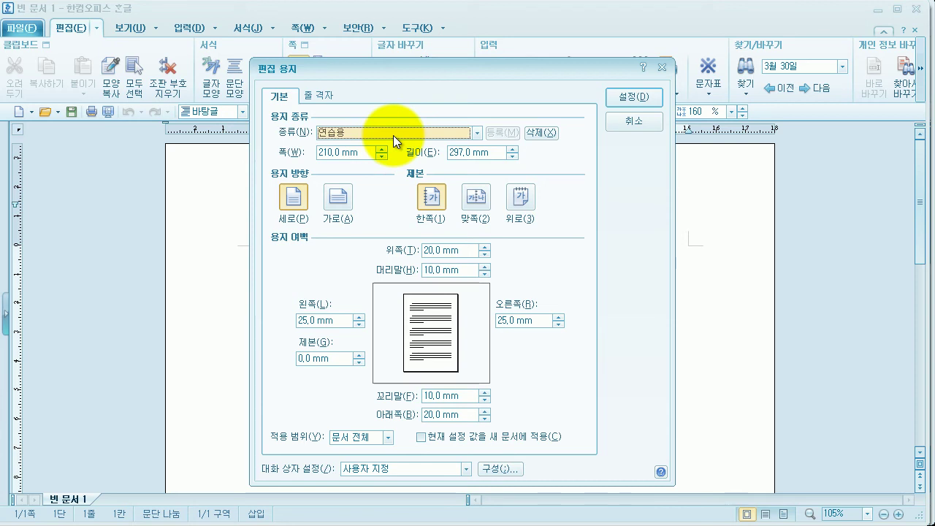
click(540, 133)
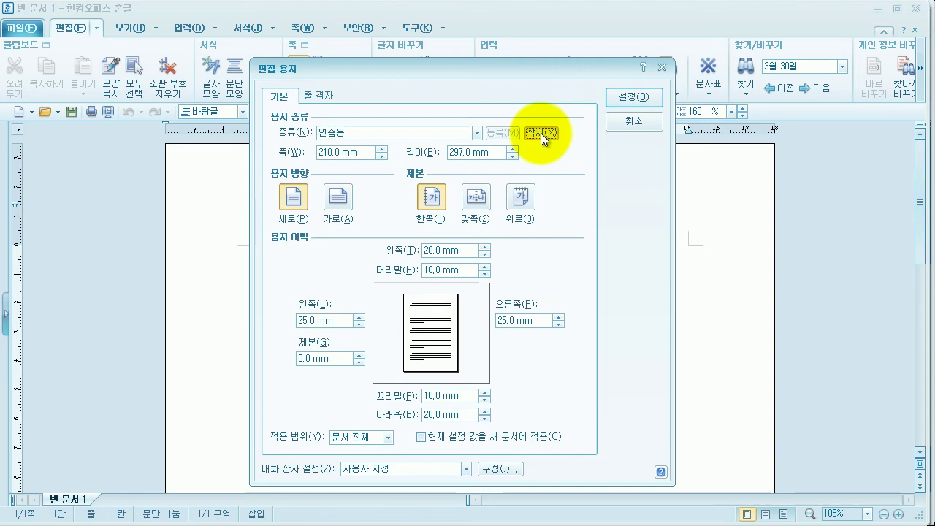
click(430, 306)
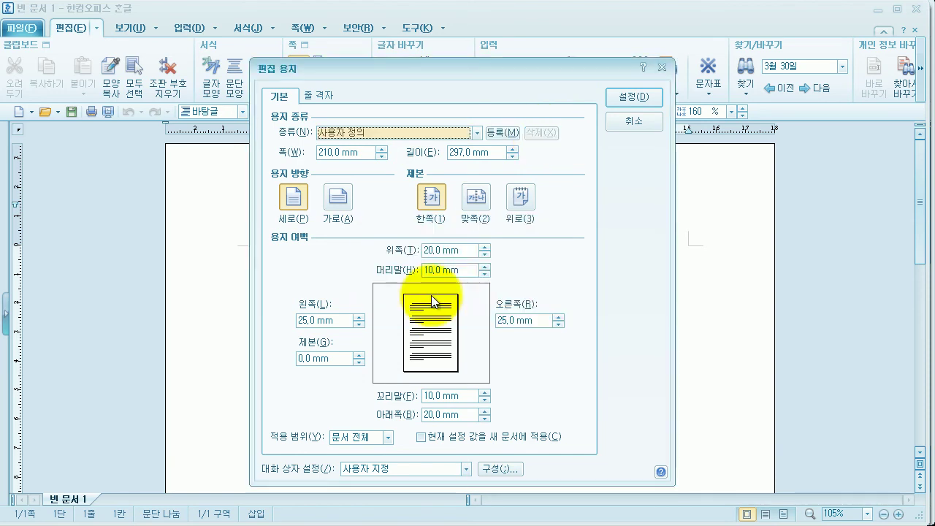
click(630, 126)
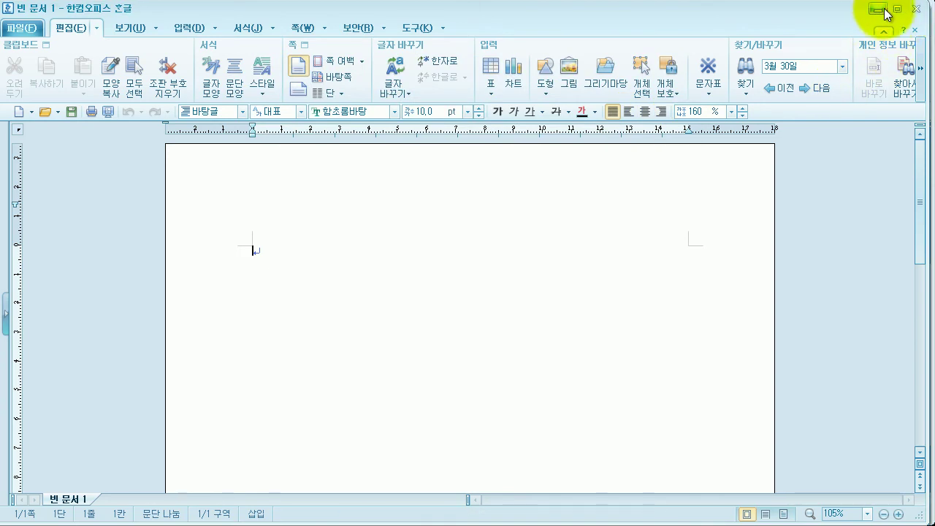
click(878, 9)
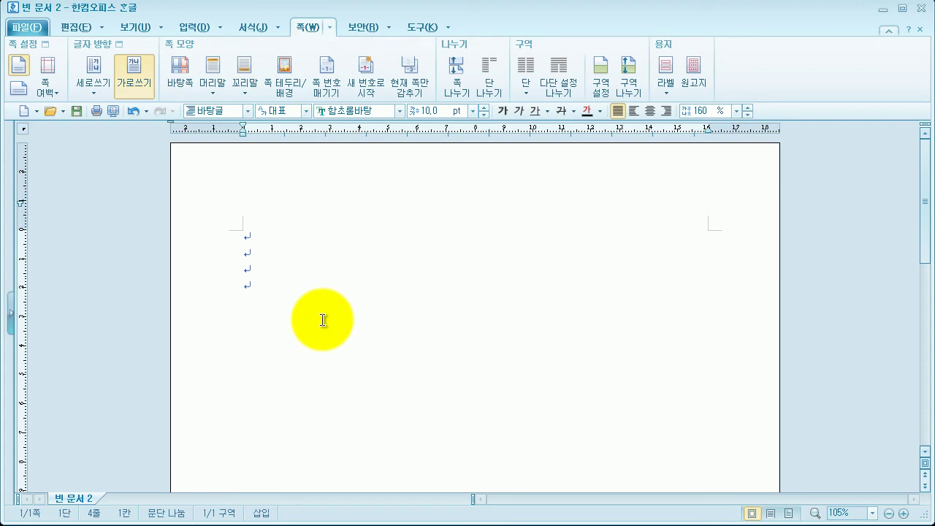
- Set the paper orientation to landscape (가로) in 빈 문서 2 and apply it as a new section (새 구역으로)
key(F7)
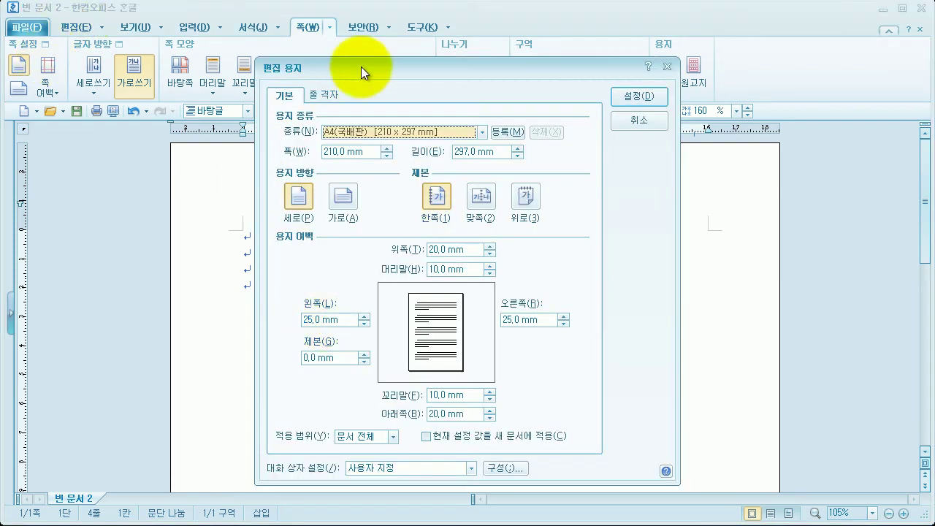
drag(359, 72, 354, 60)
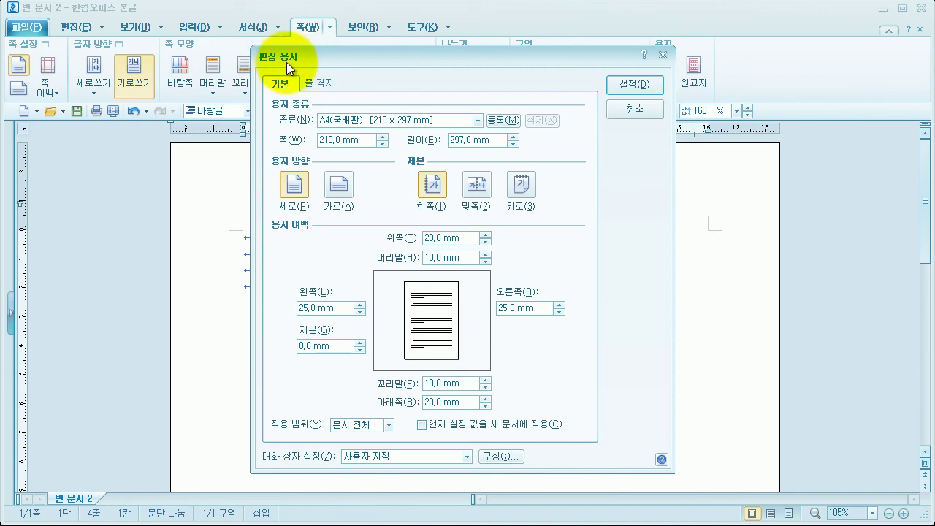
click(337, 185)
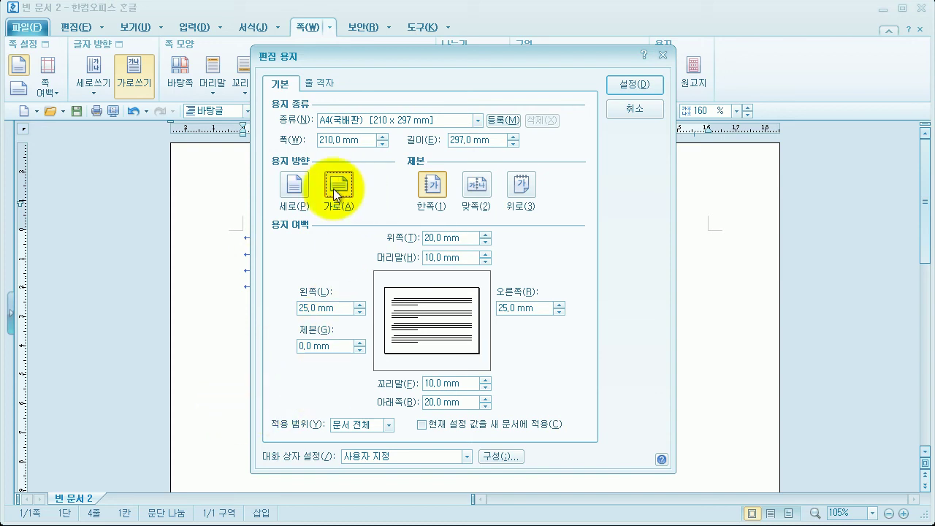
click(385, 424)
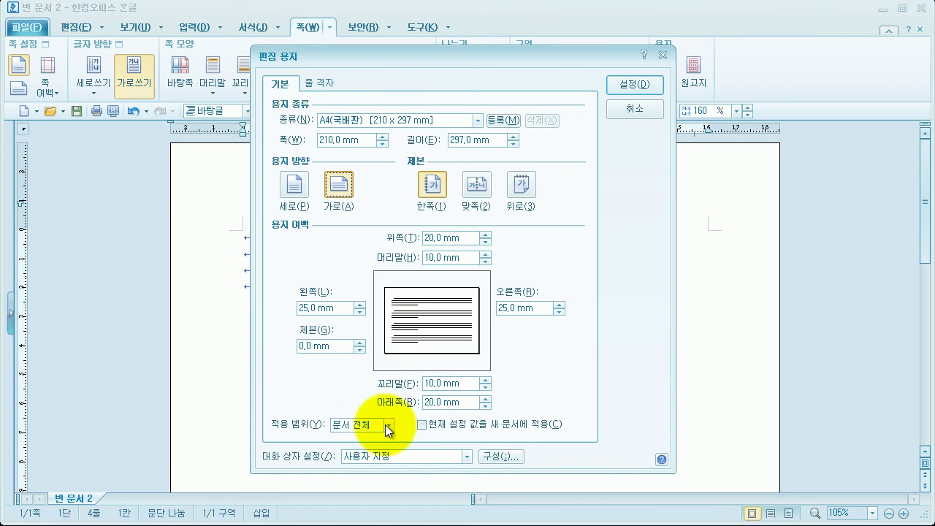
click(389, 427)
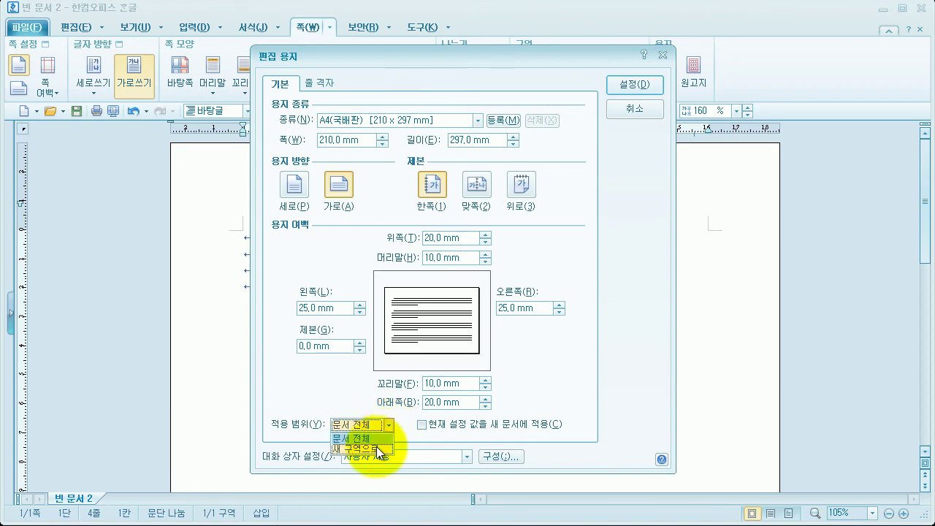
click(375, 448)
click(392, 432)
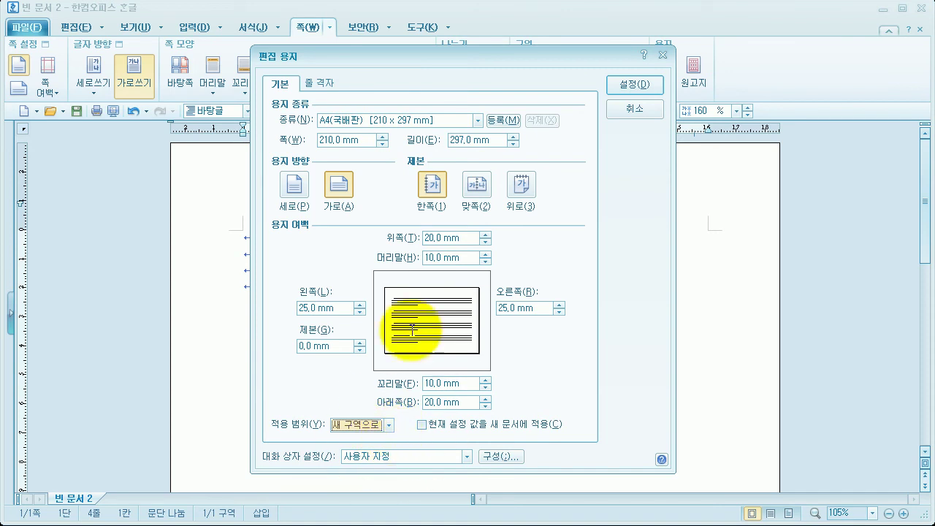
click(632, 86)
scroll(520, 247, up, 10)
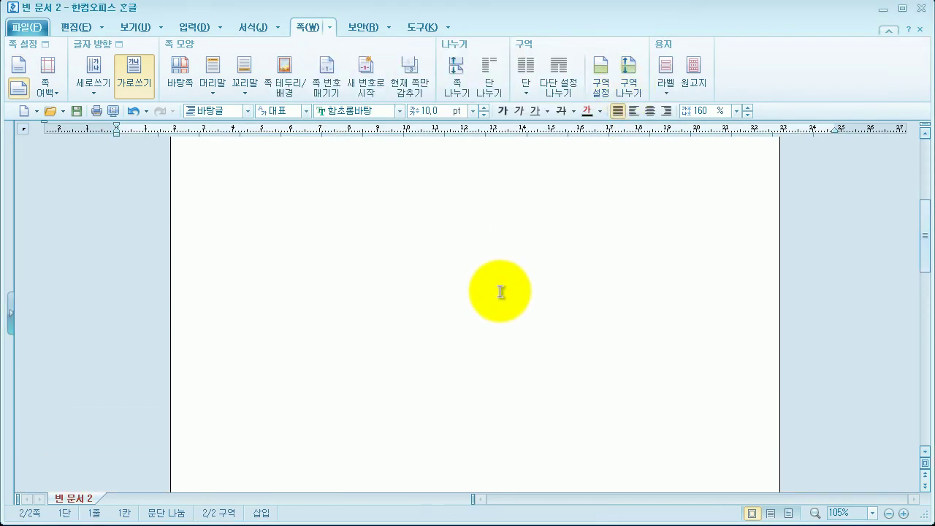
scroll(325, 289, down, 10)
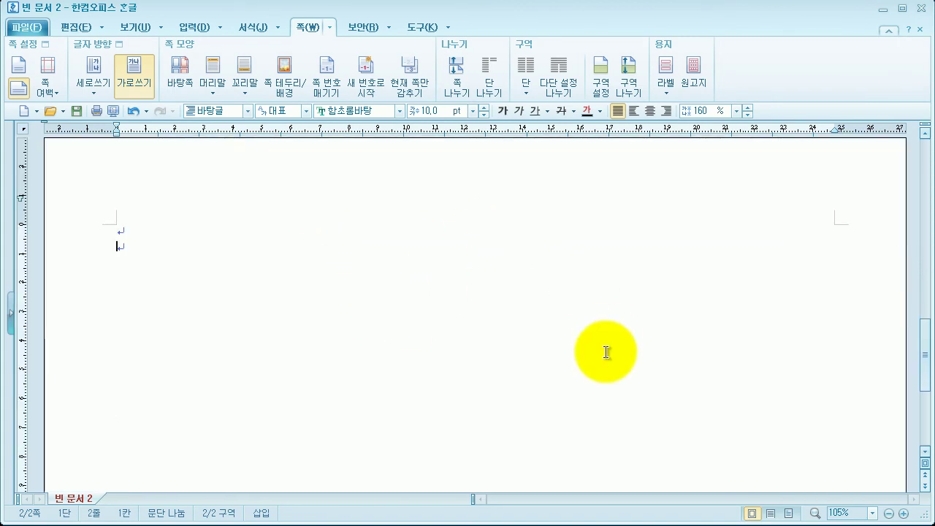
scroll(413, 253, up, 3)
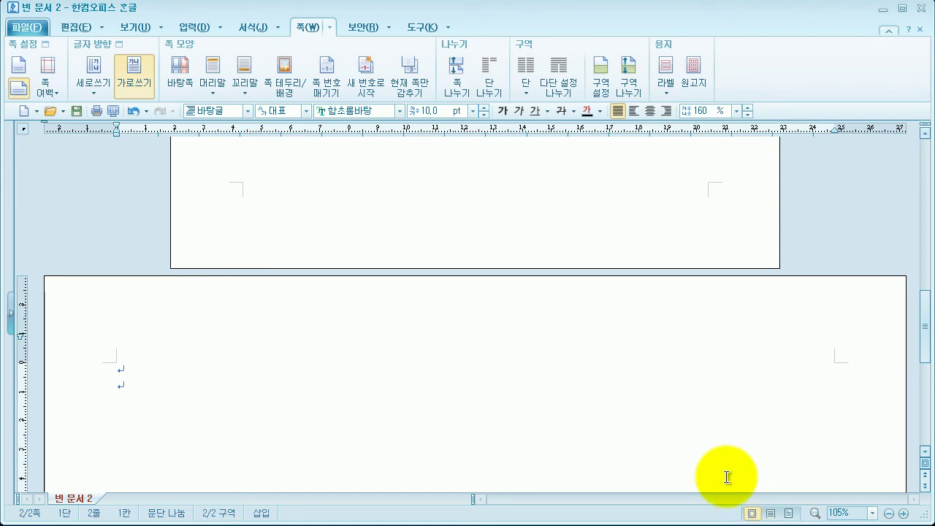
- Turn the page outline (쪽 윤곽) display off and back on twice
click(753, 514)
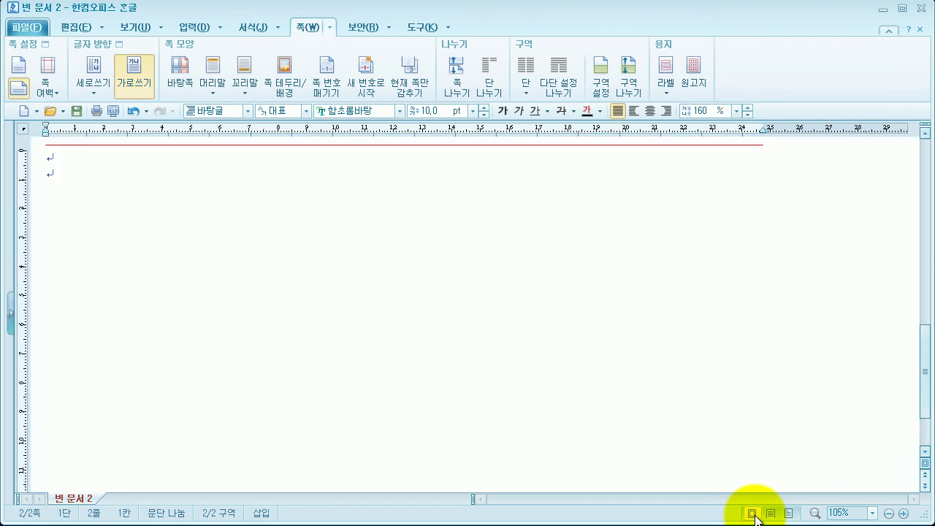
click(753, 513)
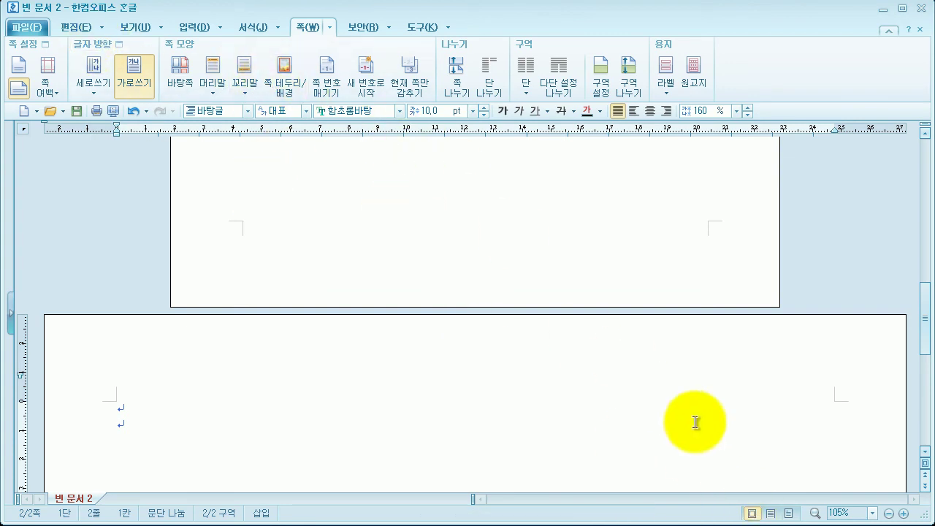
click(754, 515)
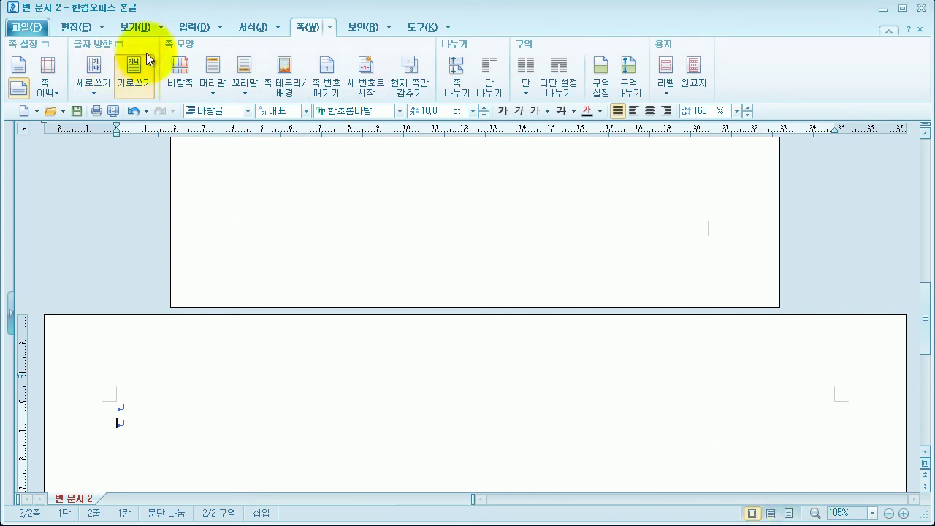
click(138, 29)
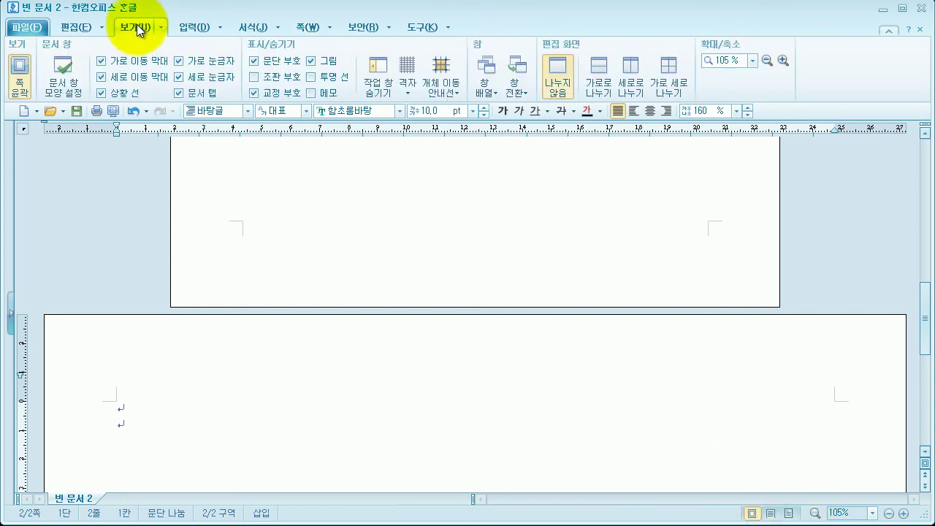
click(19, 86)
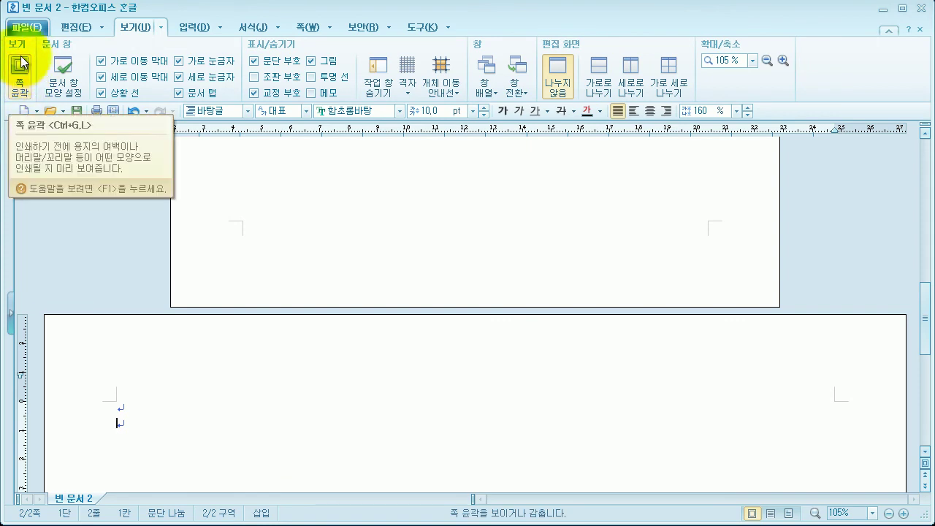
click(20, 73)
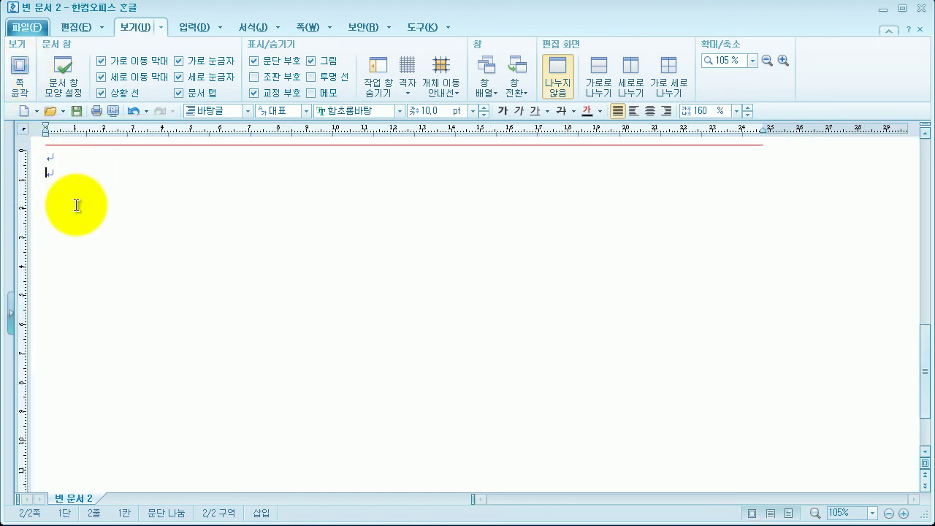
scroll(306, 198, up, 2)
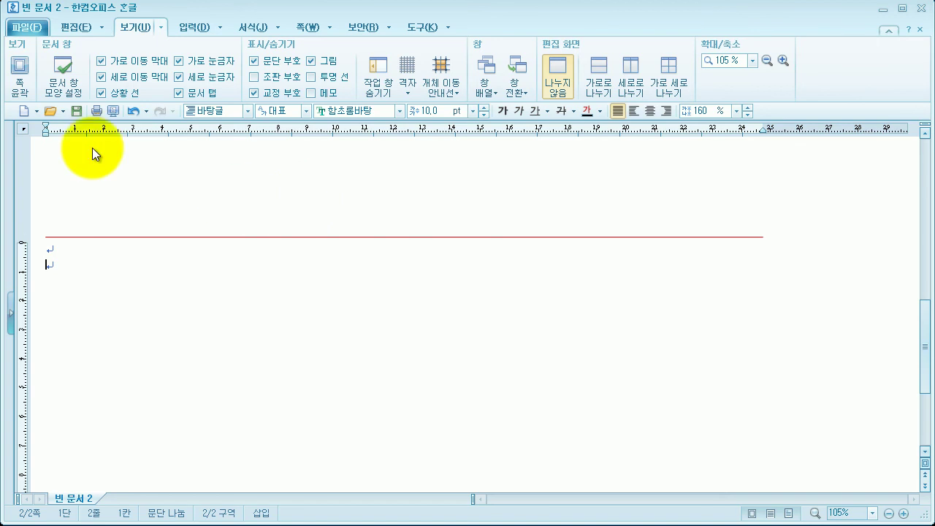
click(20, 68)
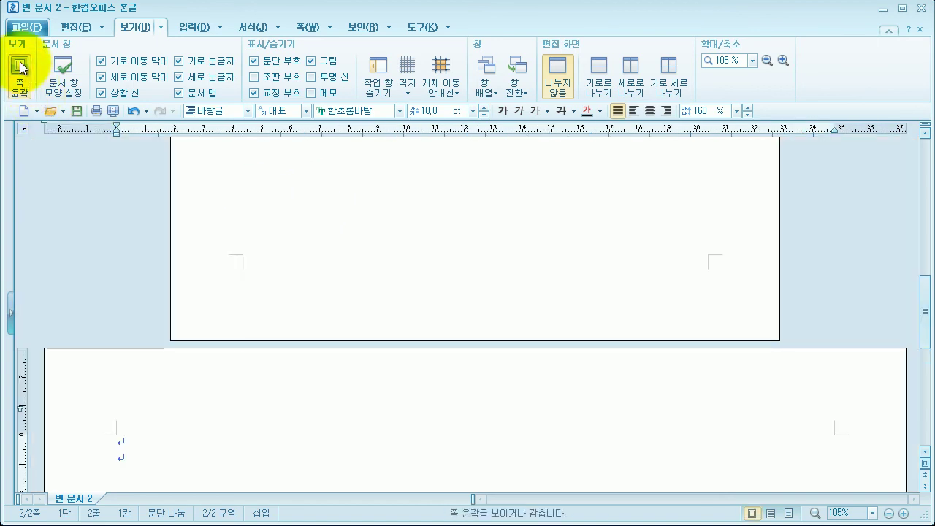
- From the last line of the landscape page, set the orientation to portrait (세로) and apply it as a new section (새 구역으로)
click(444, 241)
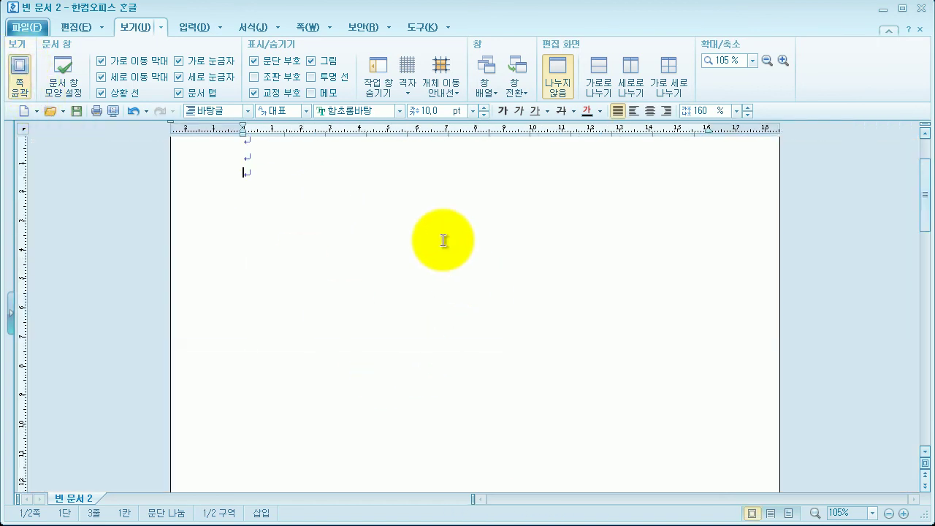
scroll(444, 240, down, 12)
click(202, 334)
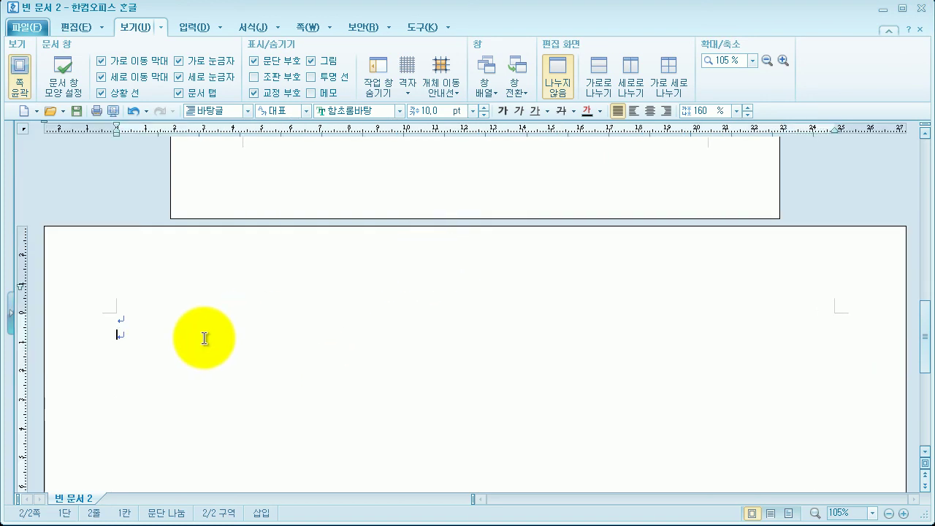
scroll(213, 359, down, 1)
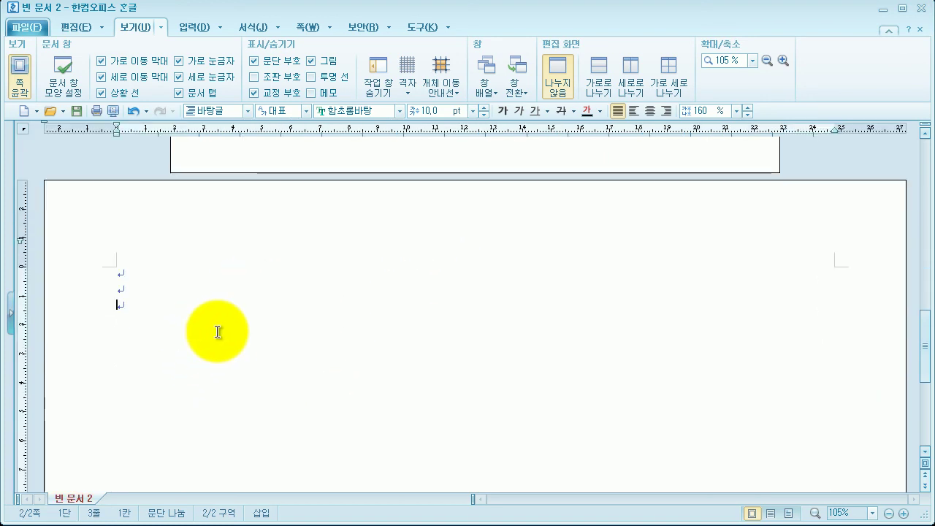
scroll(218, 325, down, 1)
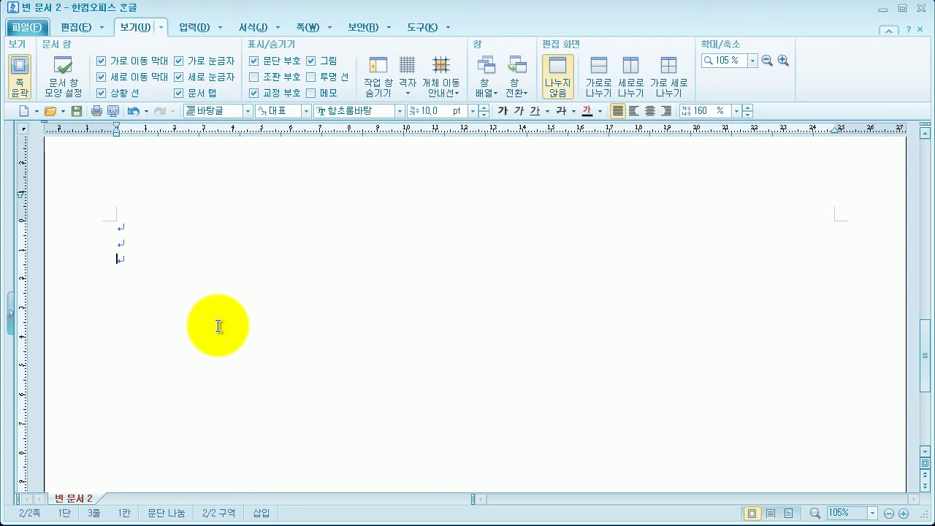
key(F7)
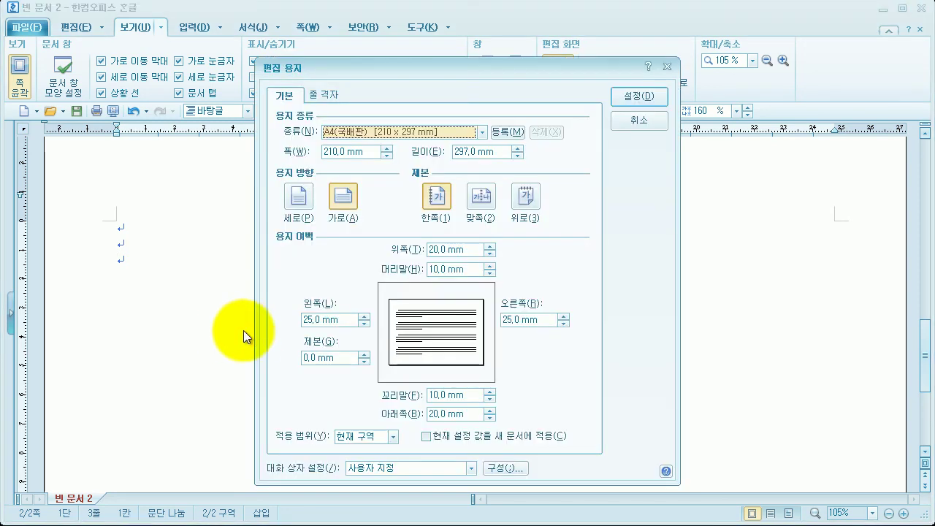
click(297, 207)
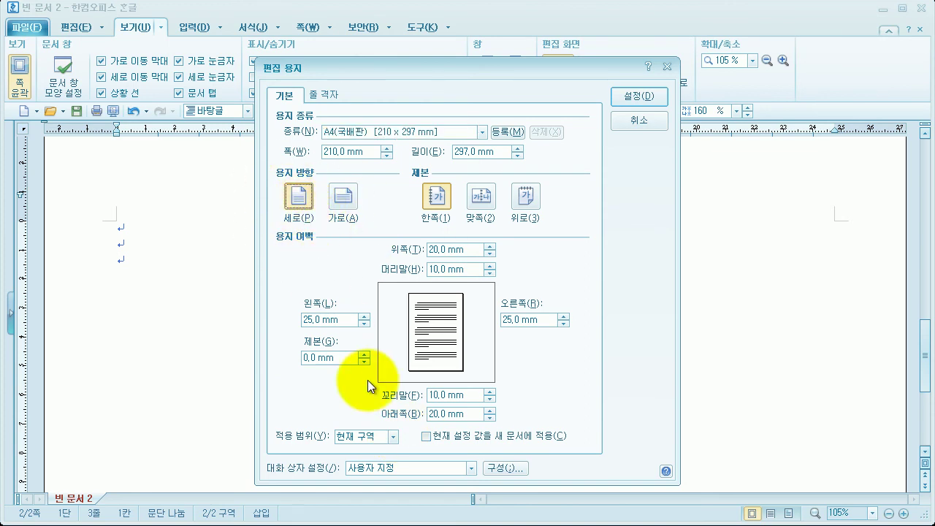
click(391, 436)
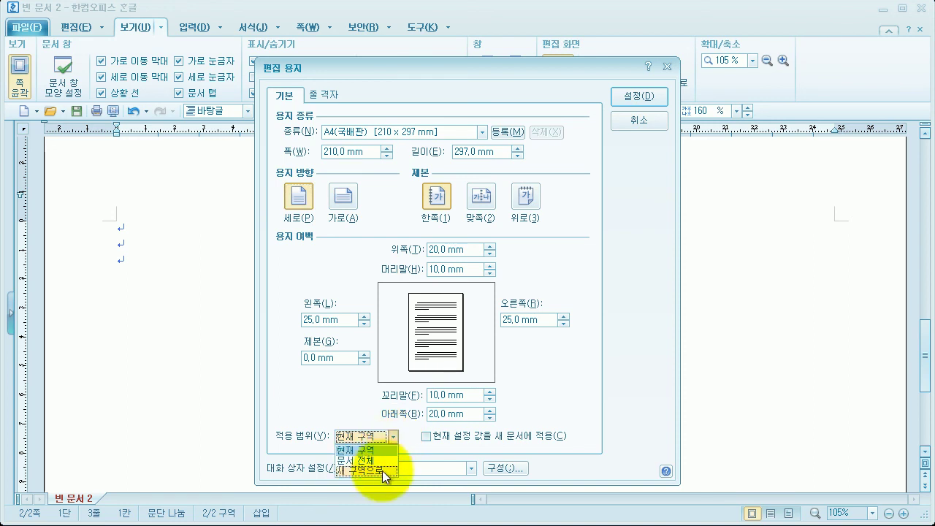
click(382, 470)
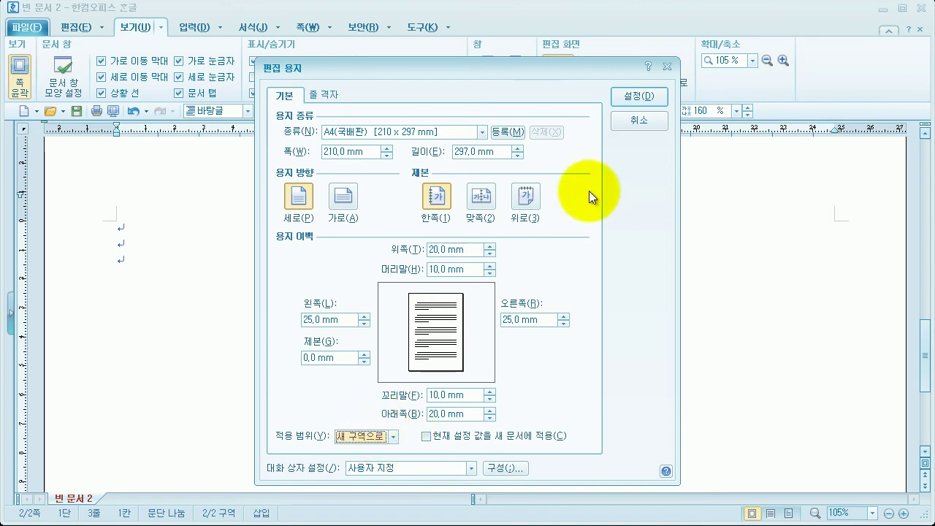
click(627, 102)
scroll(475, 355, up, 8)
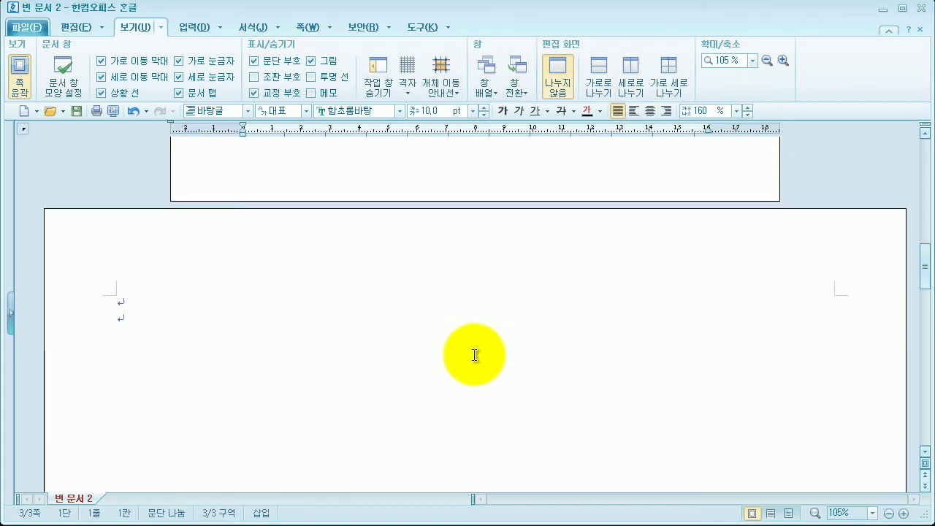
scroll(487, 232, down, 10)
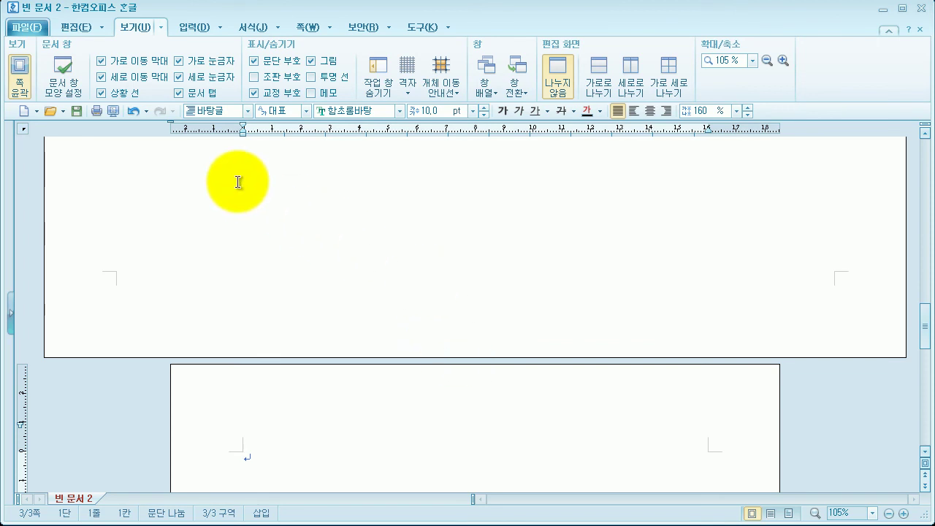
- Open the print preview of the document
click(110, 112)
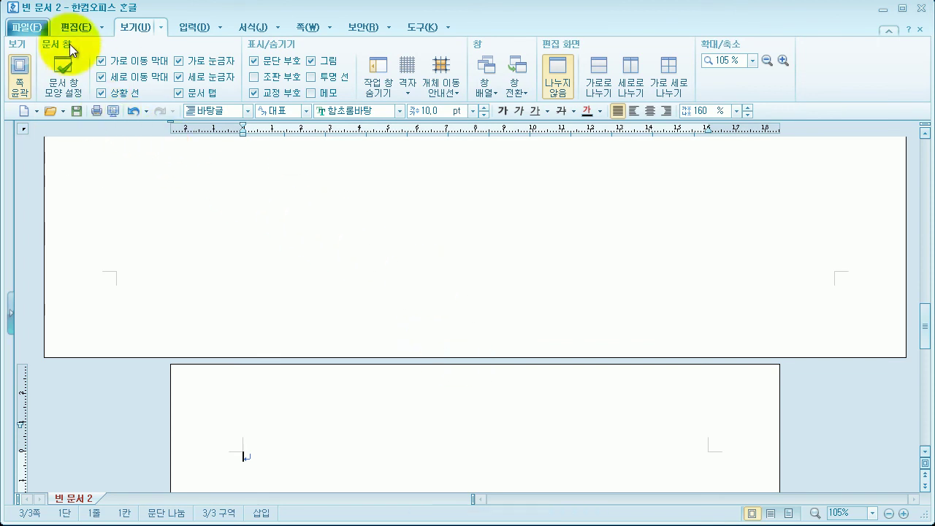
click(114, 109)
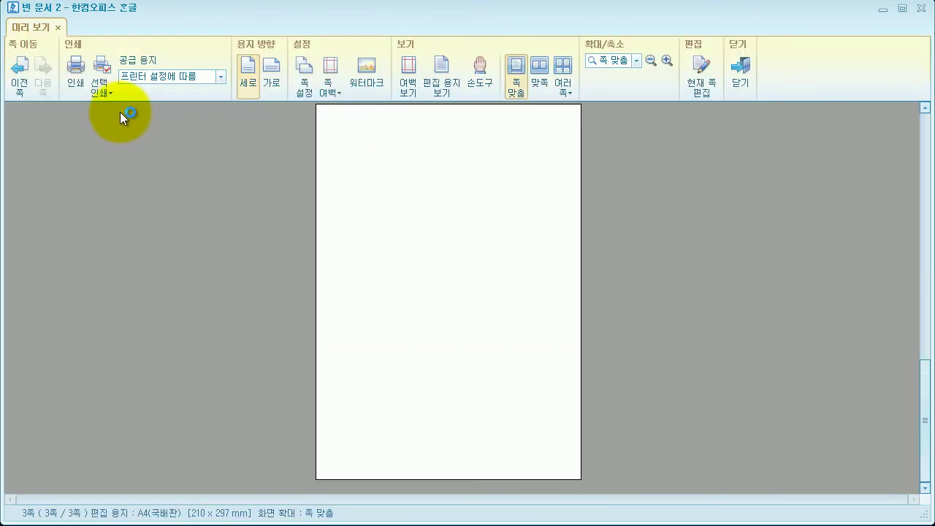
- Show the document's pages side by side in a 1 x 3 multi-page (여러 쪽) preview, and close the preview
click(566, 93)
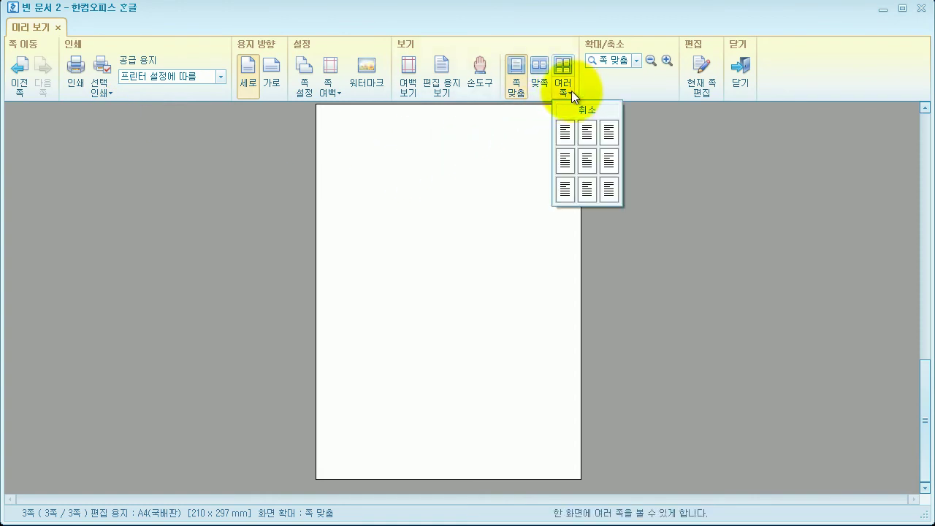
click(607, 134)
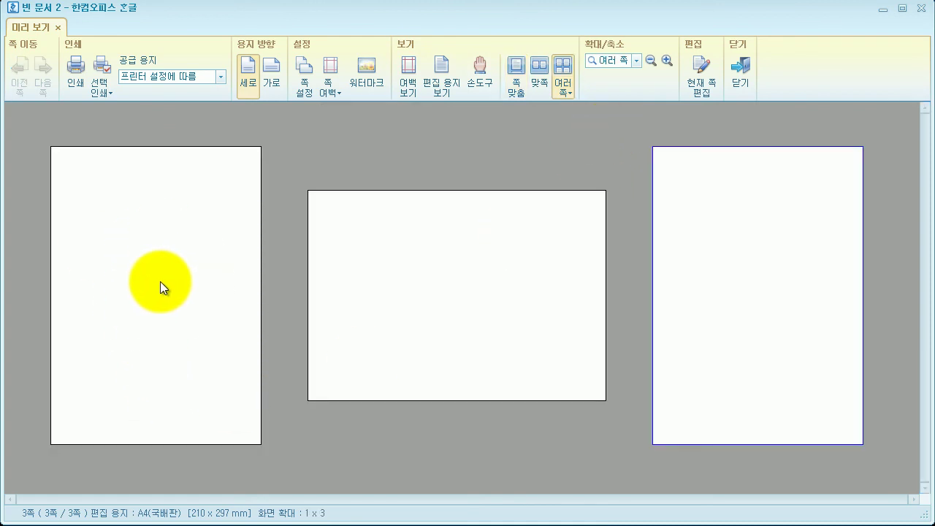
click(752, 298)
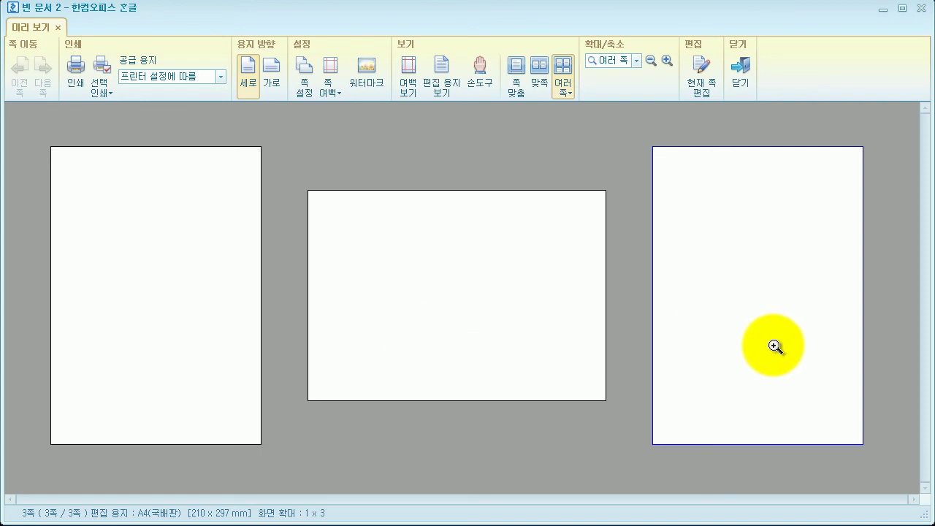
click(742, 70)
- Review the first page's paper settings (편집 용지), including the apply range (적용 범위) and paper type registration (등록), and close them without applying changes
scroll(552, 299, up, 10)
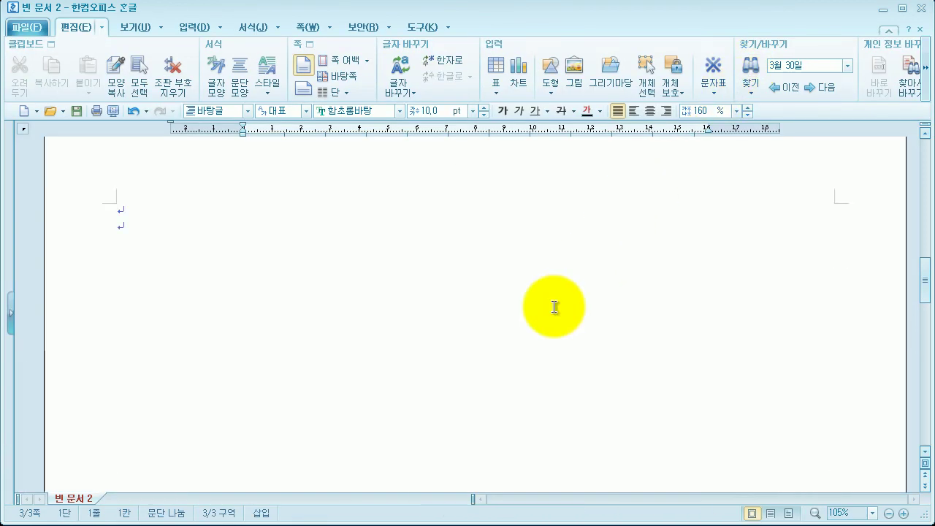
scroll(554, 307, up, 5)
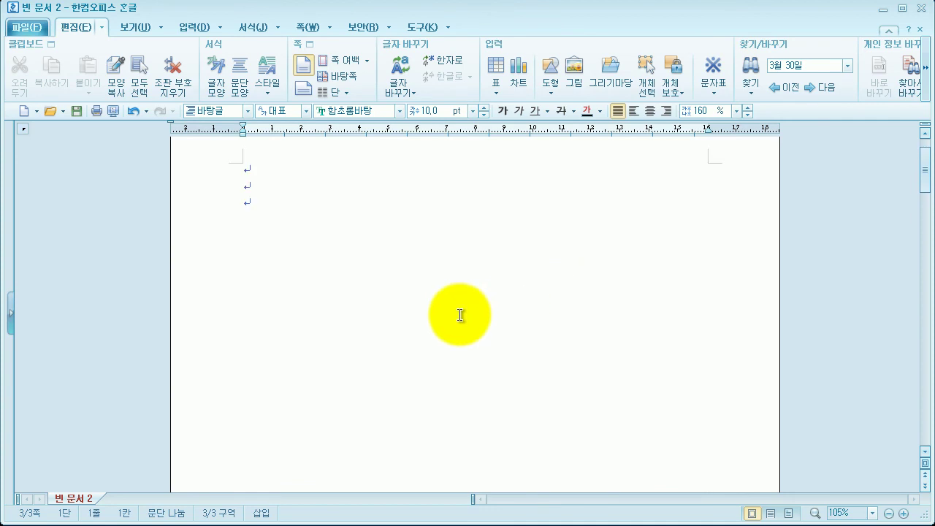
click(426, 266)
key(F7)
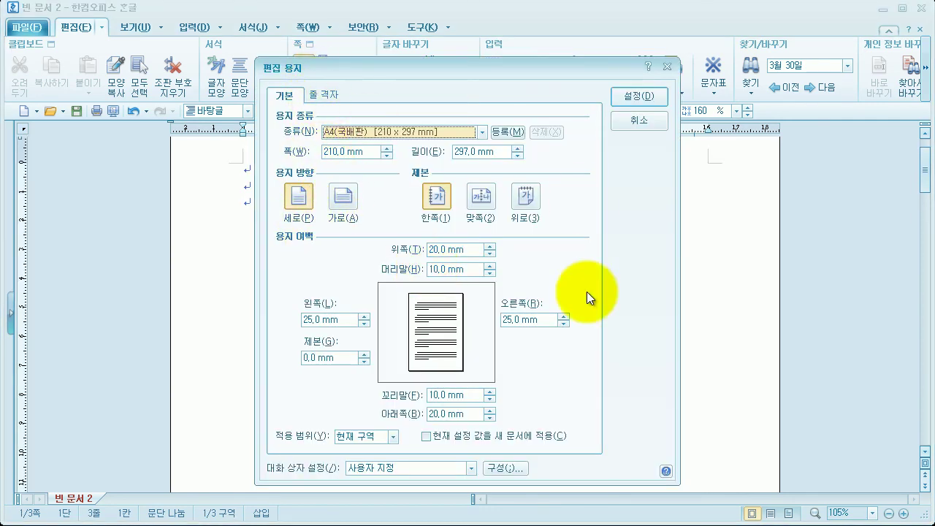
click(393, 437)
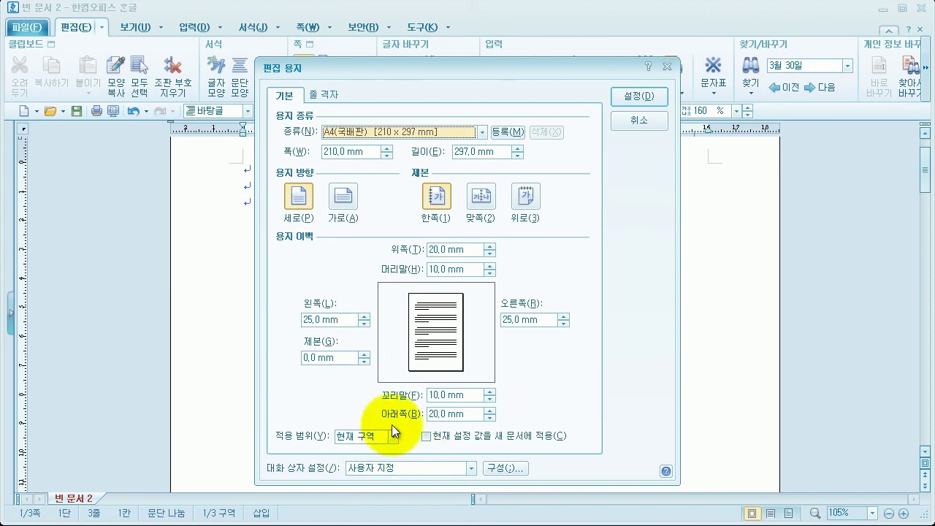
click(508, 137)
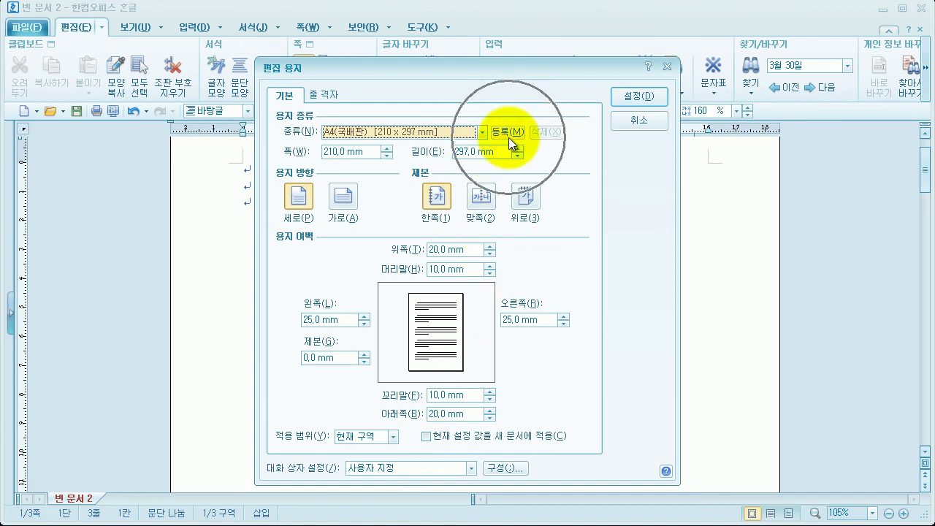
click(633, 123)
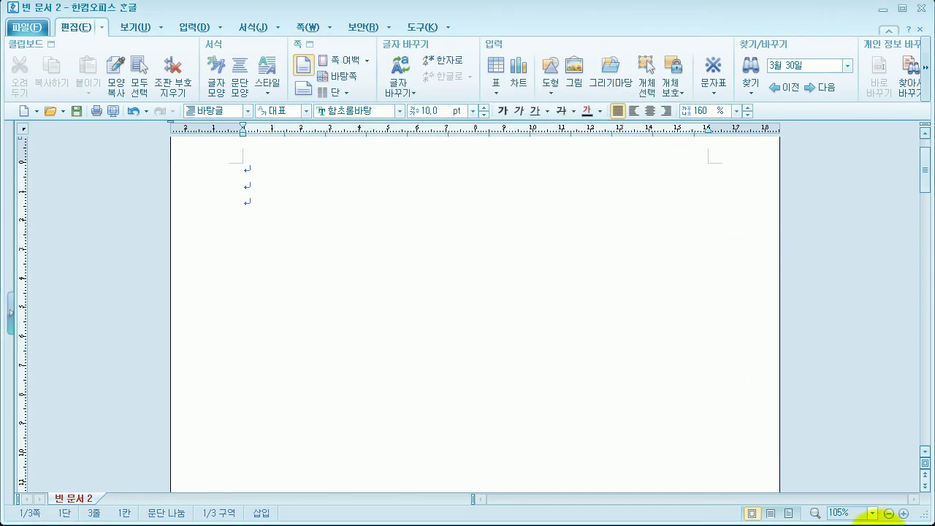